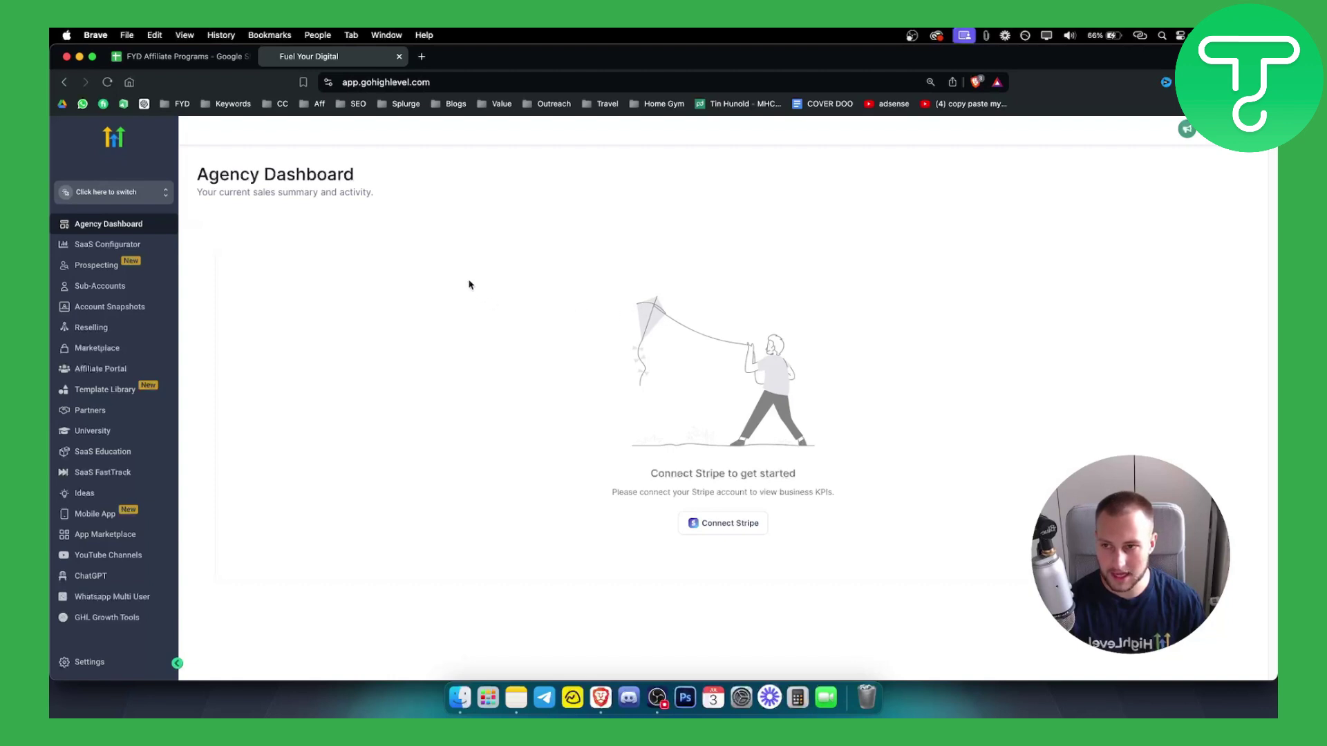
left_click(1243, 130)
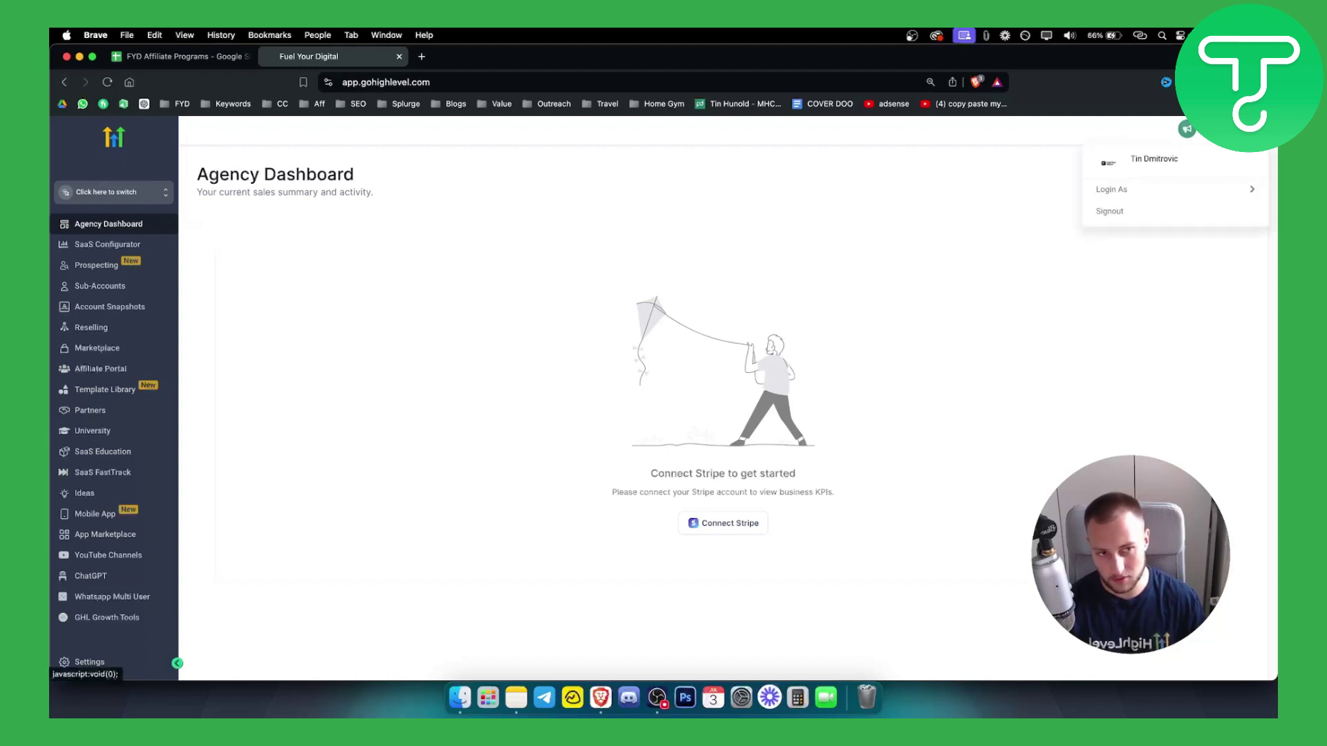
left_click(1244, 129)
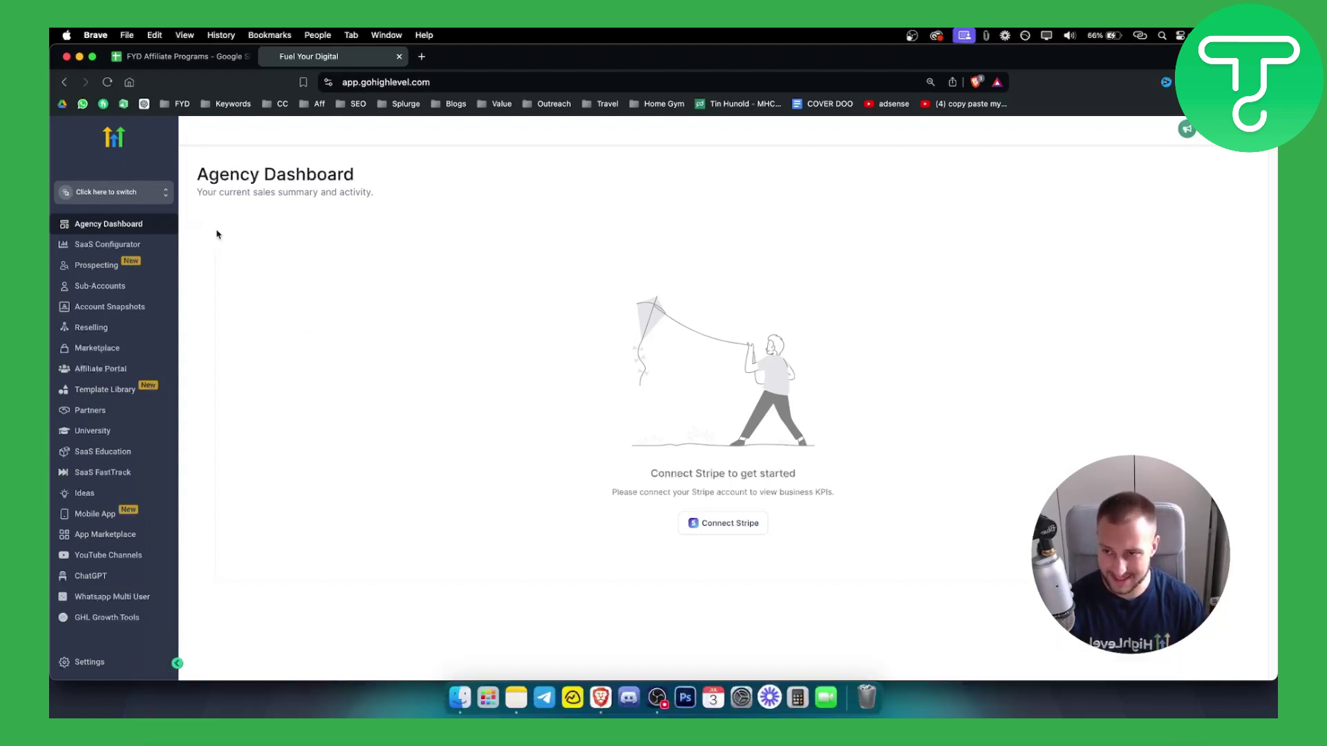
Step: Switch to the recently used Real Estate sub-account in Brooklyn and ignore the missing phone configuration notice
left_click(115, 194)
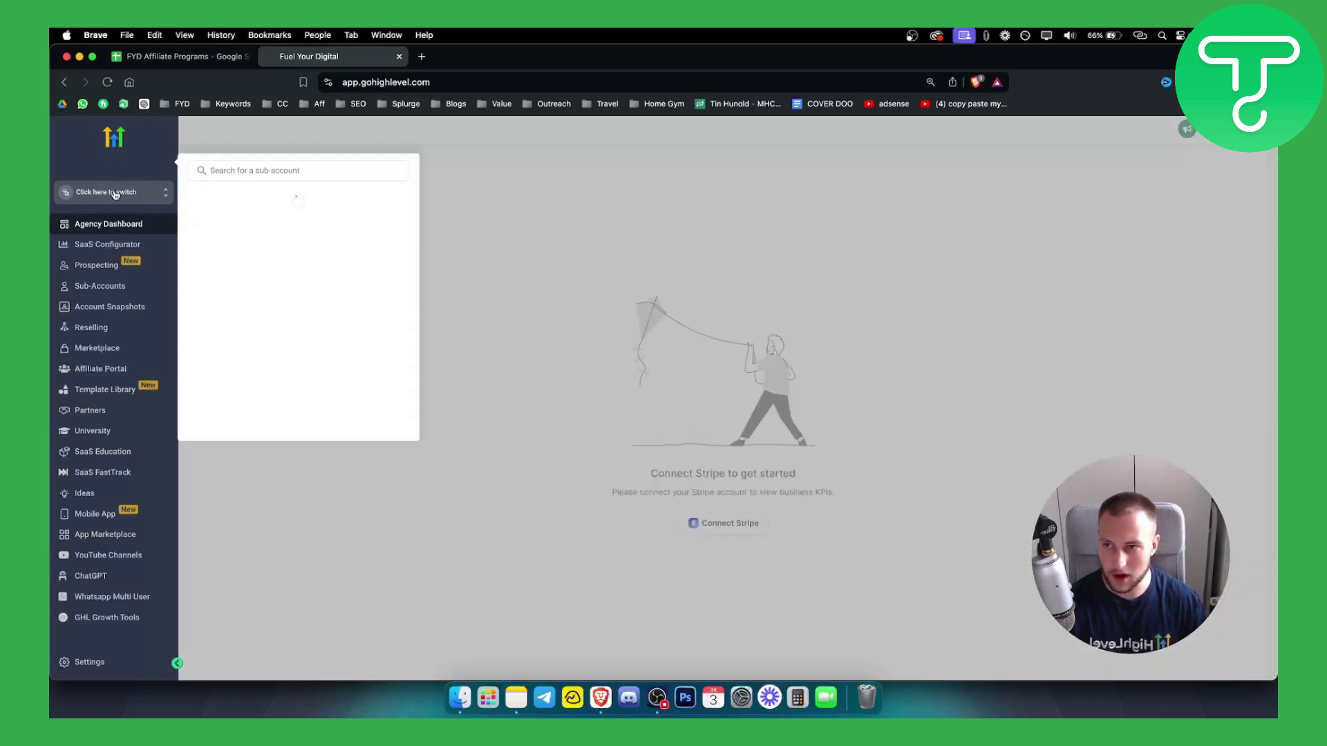
scroll(259, 342, "down", 3)
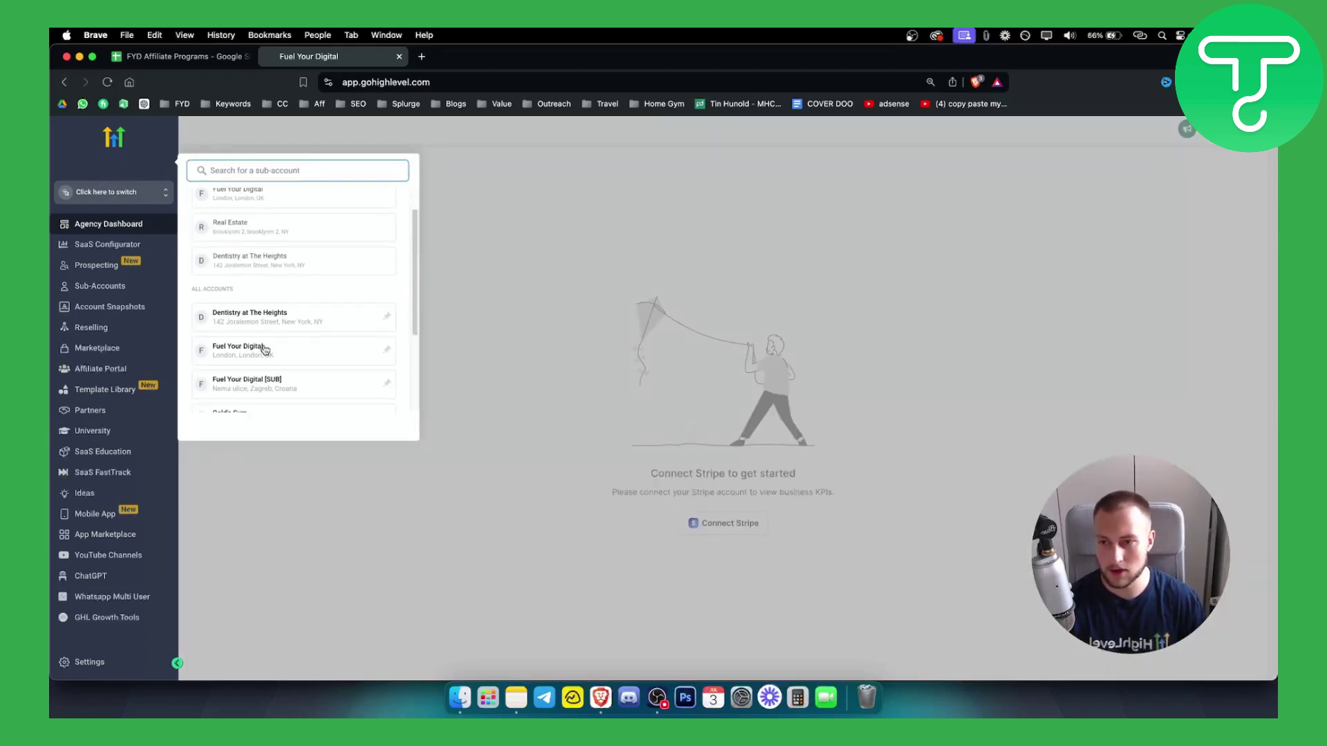
scroll(263, 347, "down", 2)
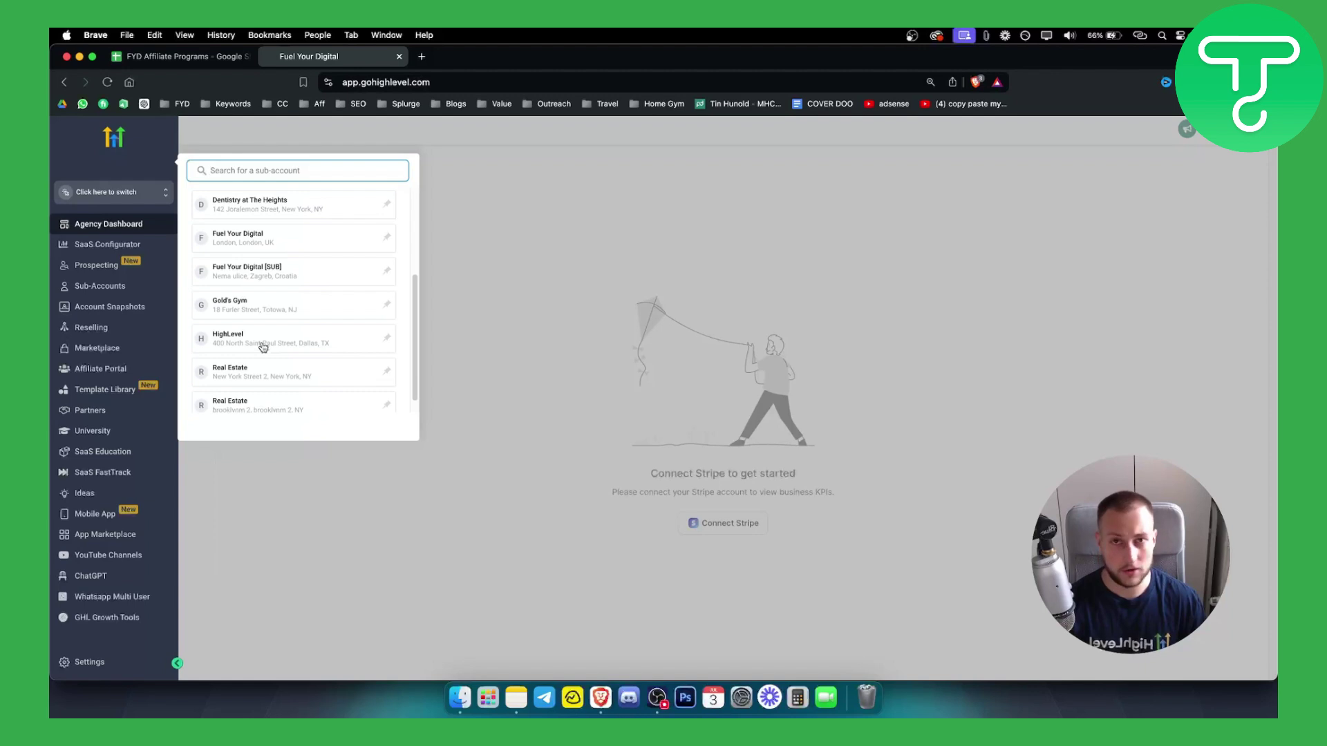
scroll(261, 347, "down", 1)
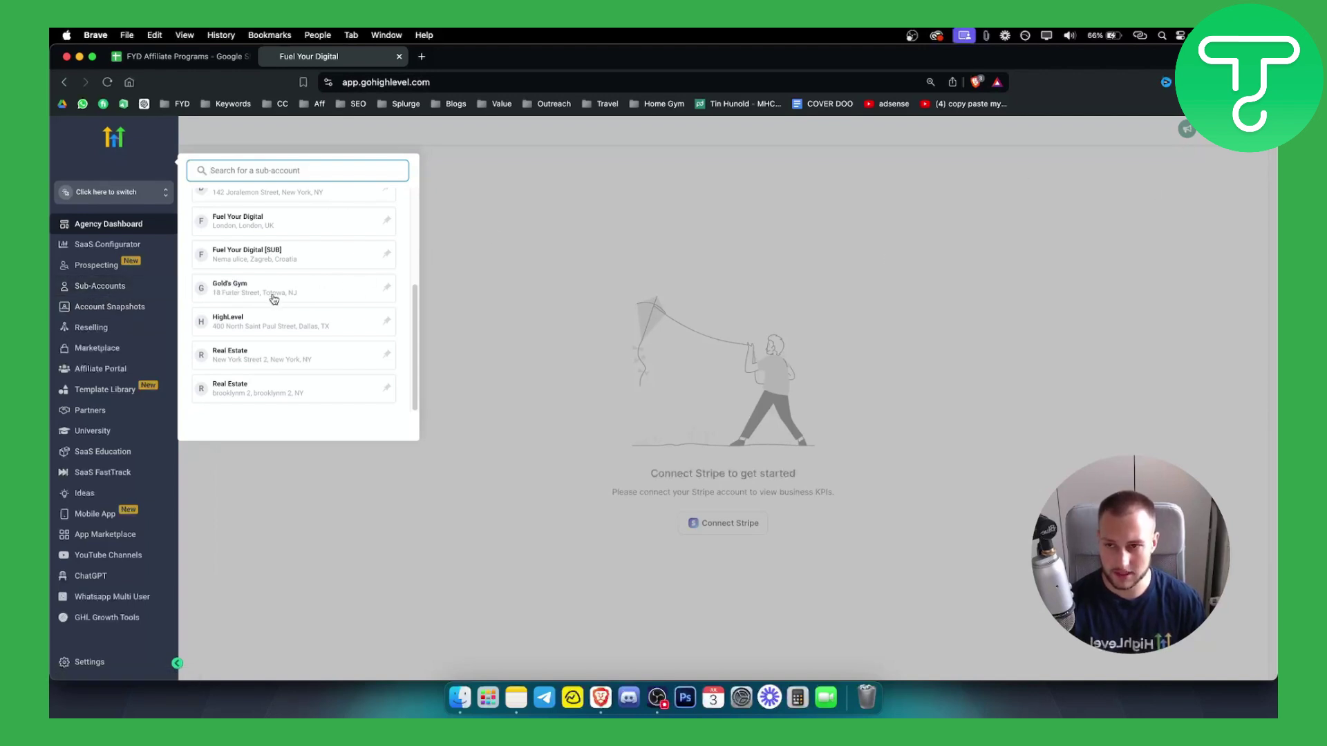
scroll(274, 300, "up", 5)
left_click(252, 265)
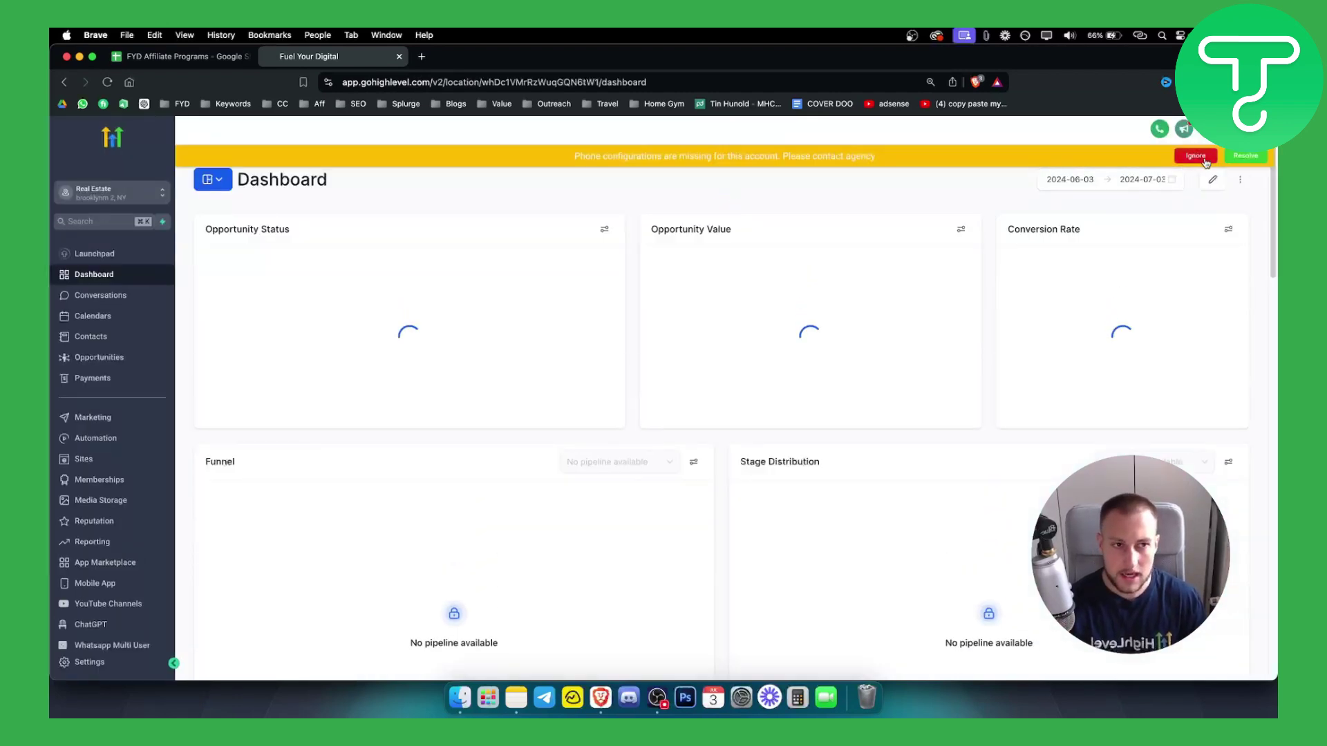
left_click(1205, 159)
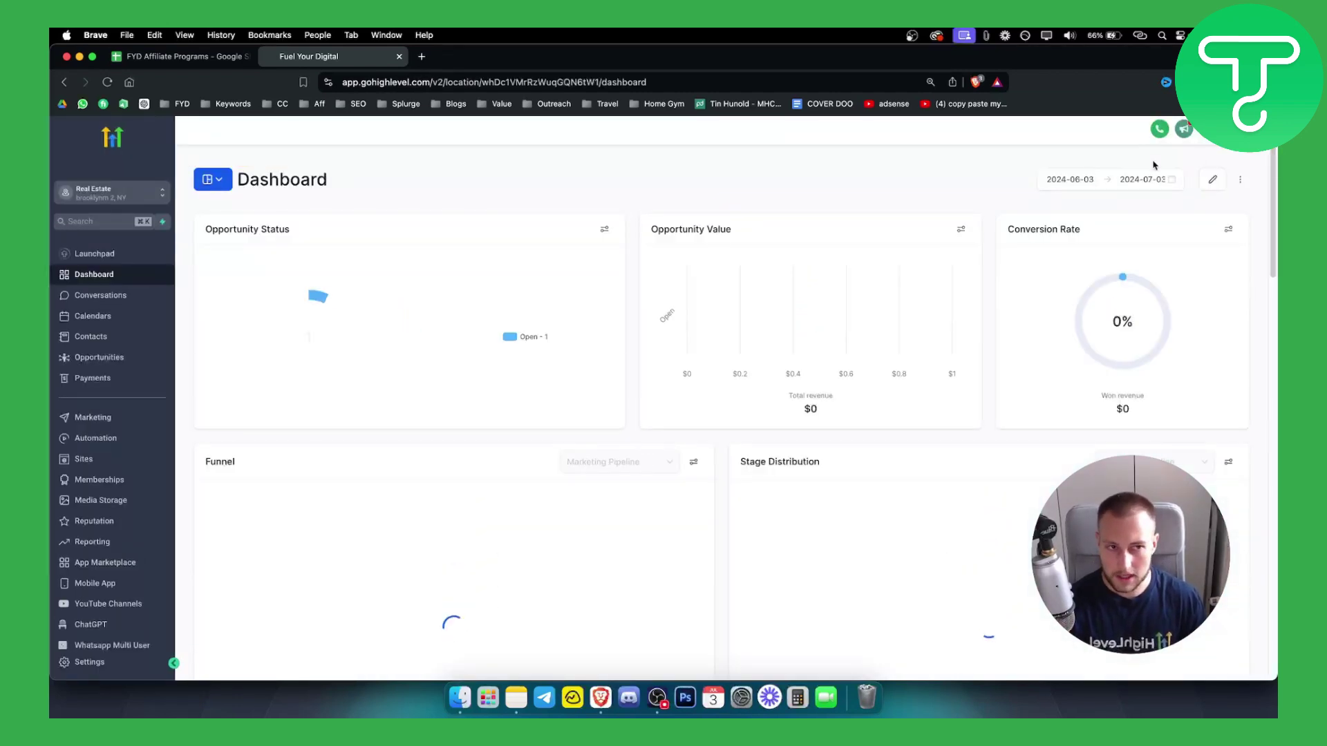
Step: Start creating a new automation workflow based on a recipe
left_click(96, 446)
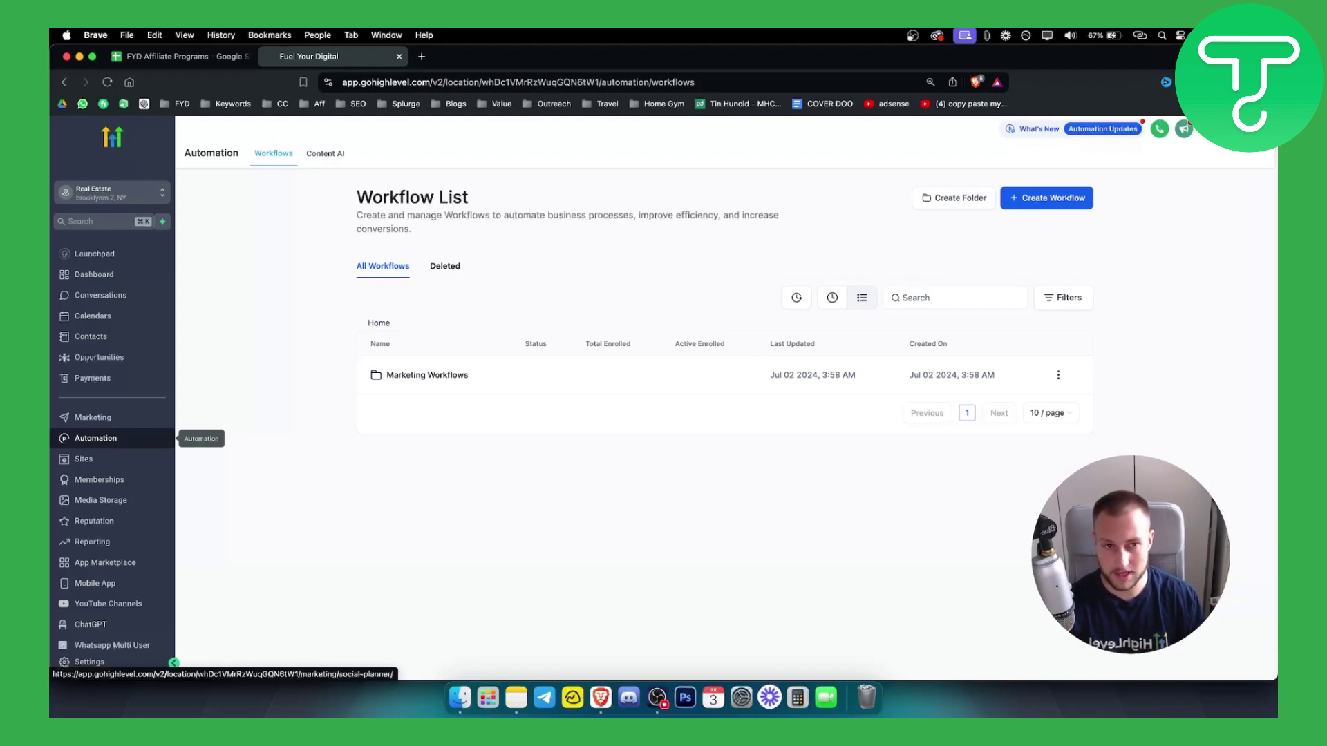
left_click(1050, 204)
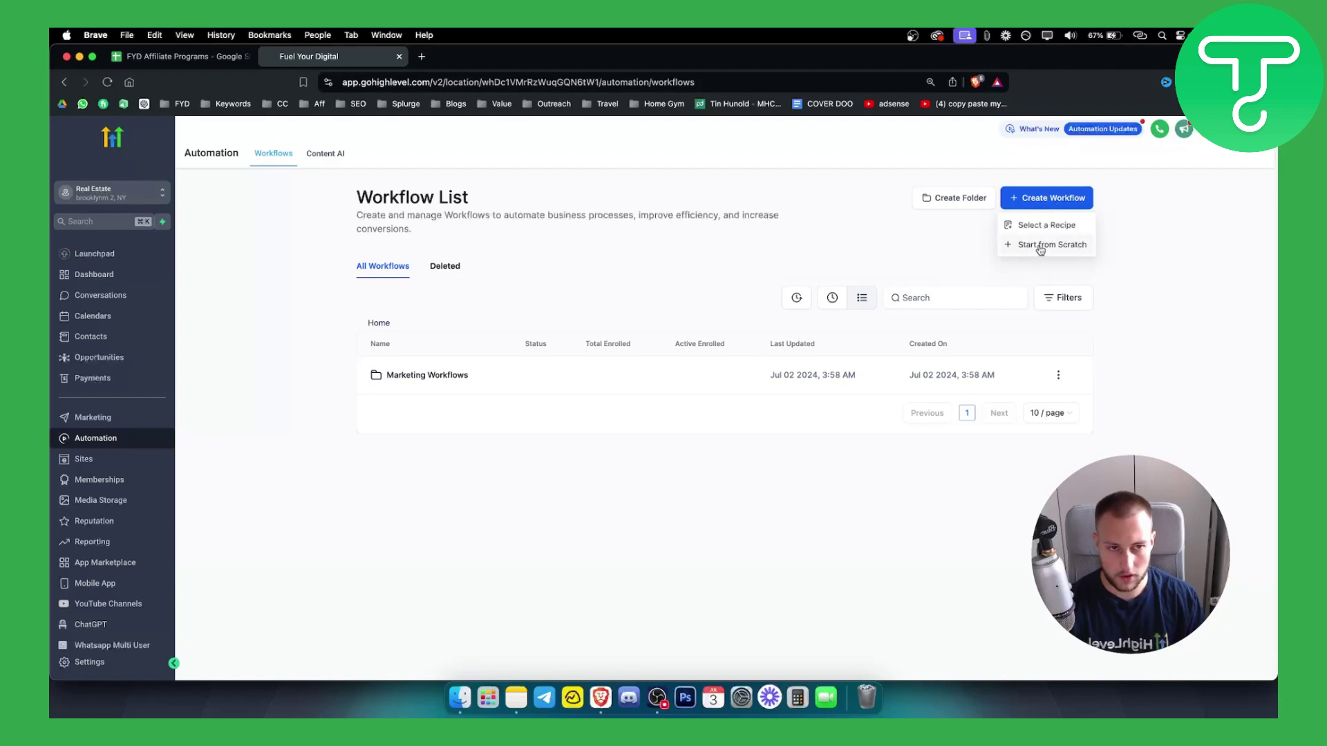
left_click(1042, 226)
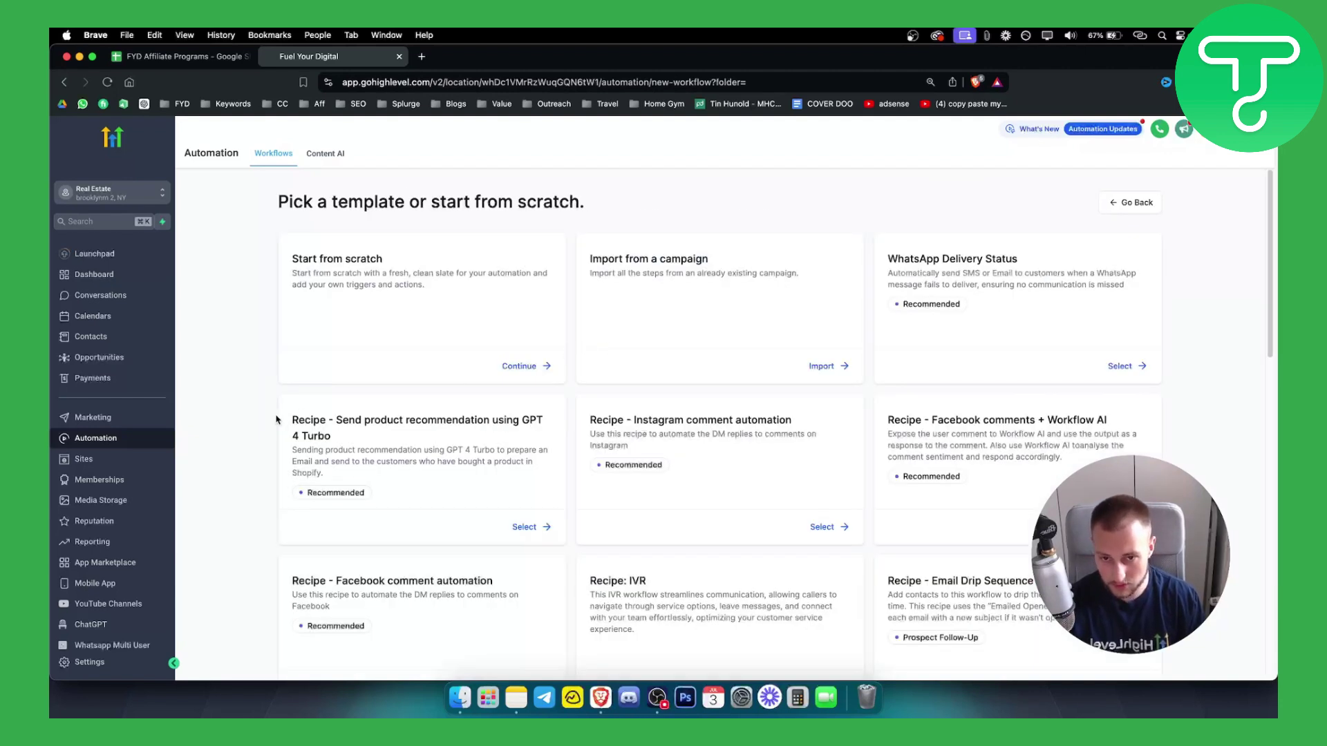
Step: Examine the available workflow recipes, especially the Instagram and Facebook comment automation descriptions
triple_click(623, 415)
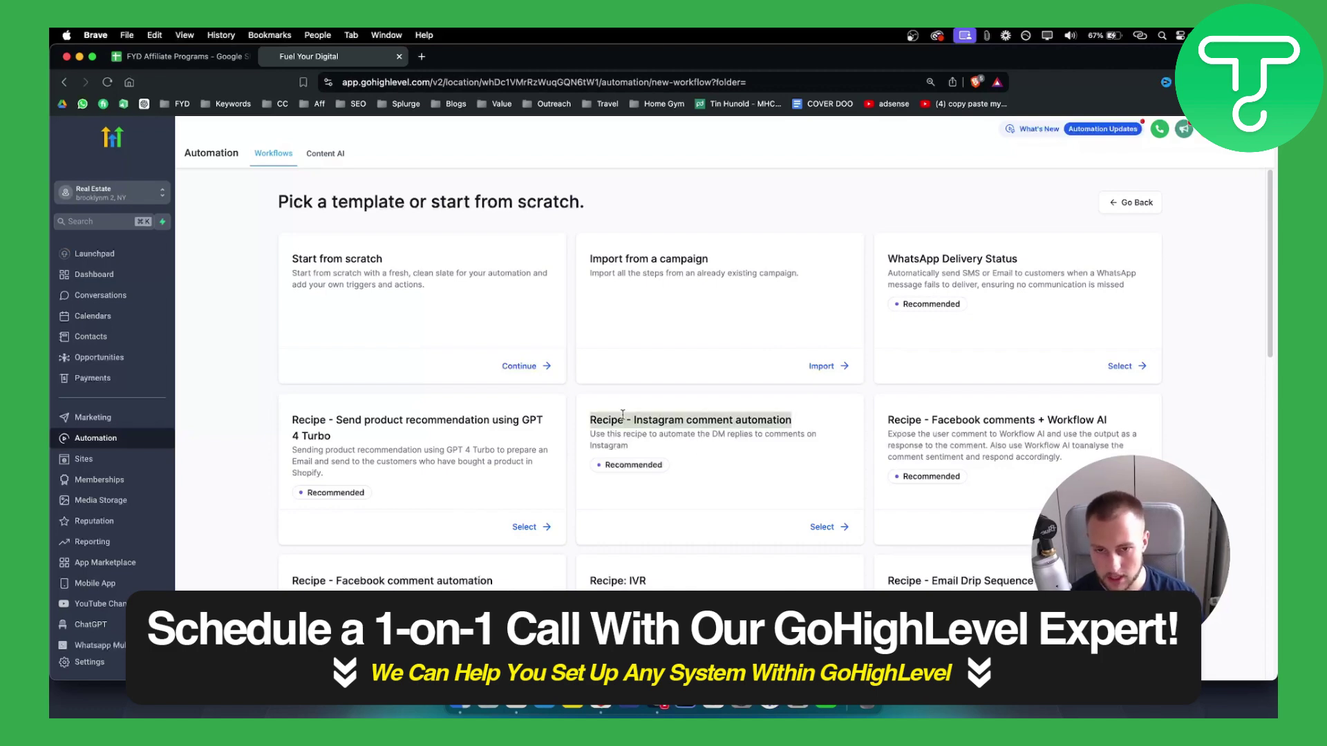
triple_click(666, 433)
left_click(685, 433)
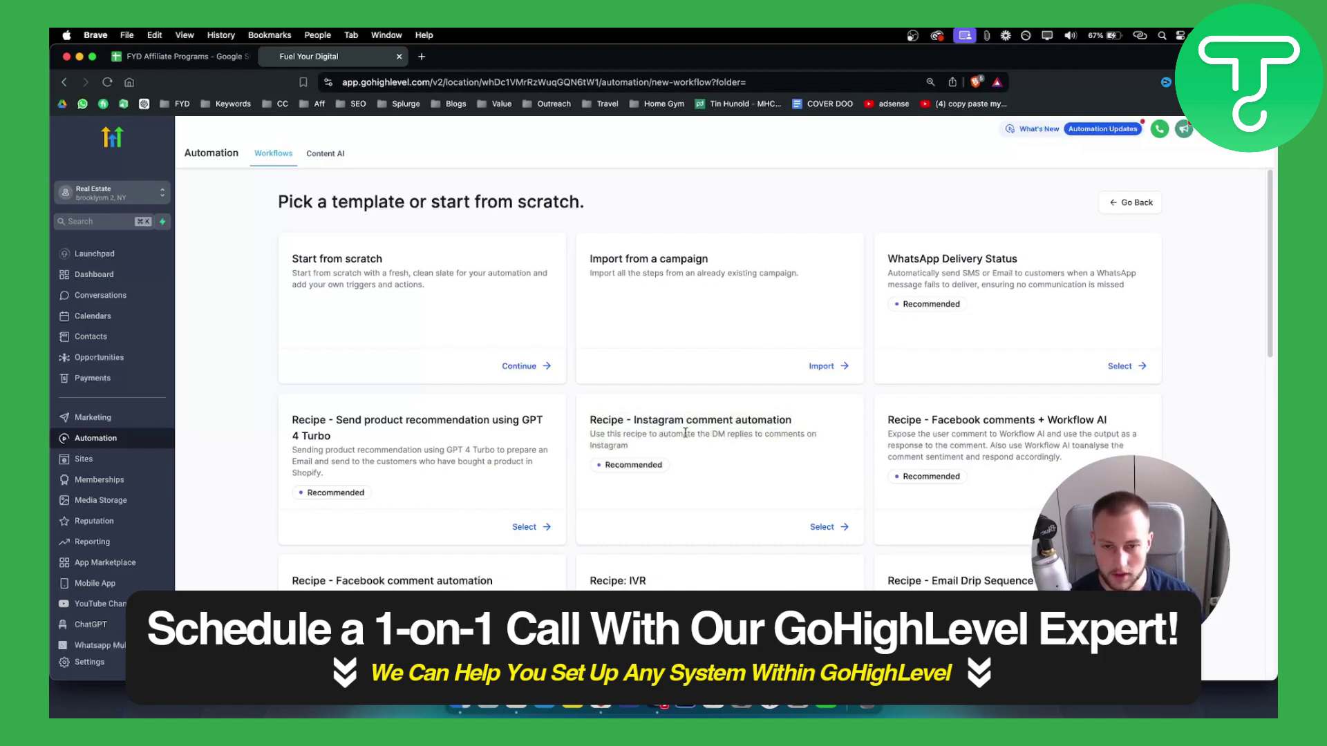
left_click_drag(713, 433, 829, 448)
left_click(823, 446)
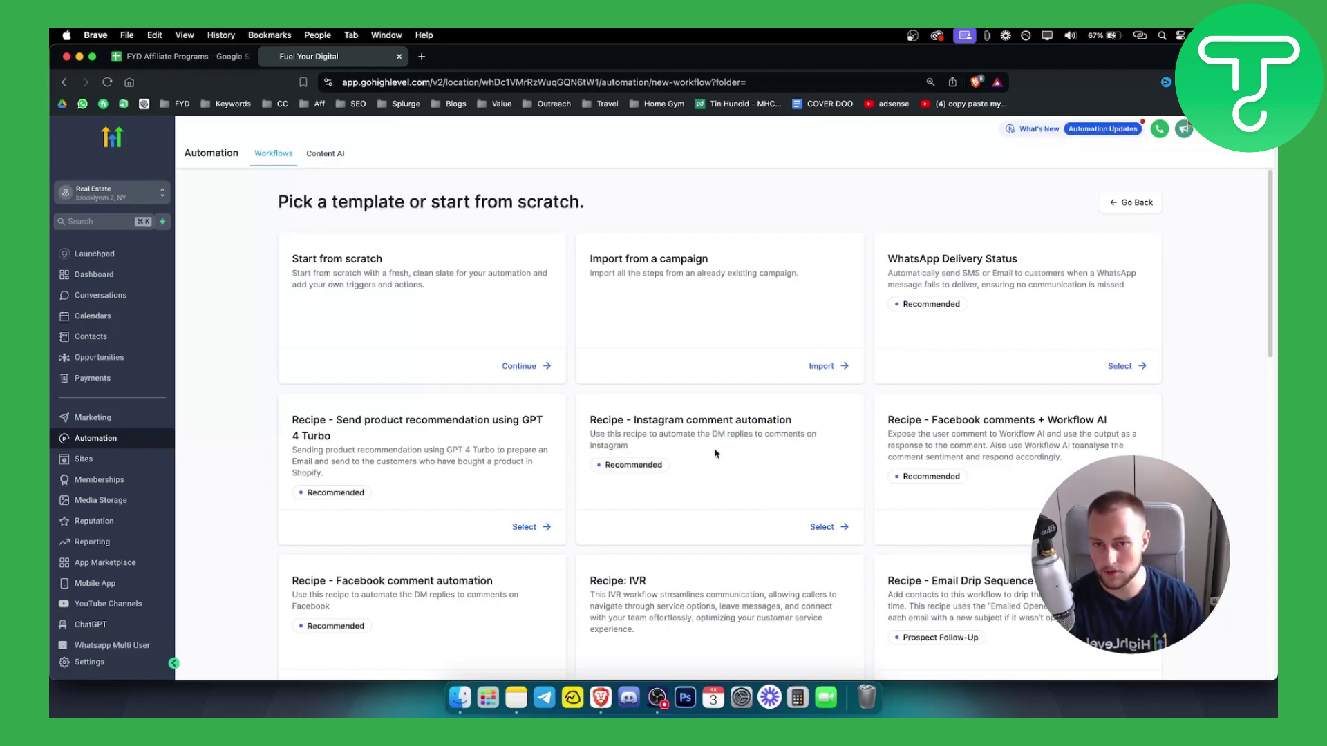
scroll(711, 451, "down", 10)
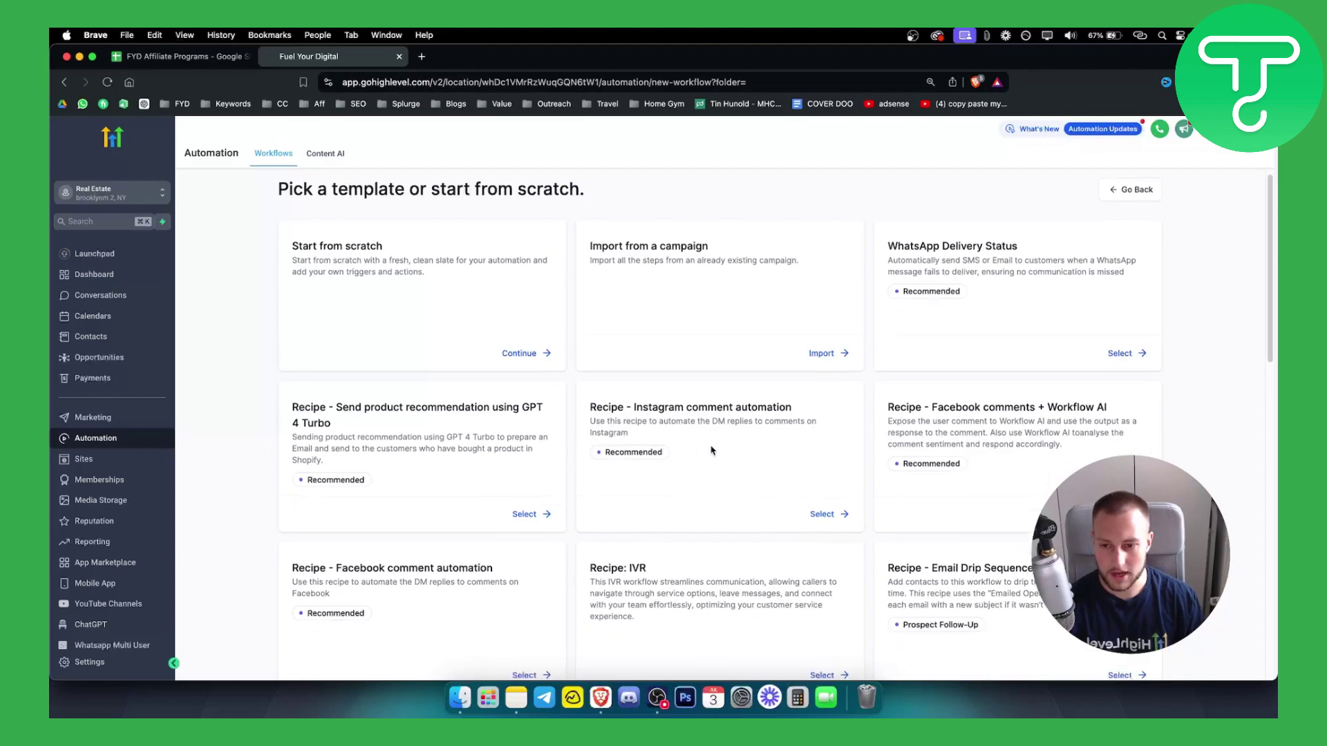
scroll(358, 451, "up", 5)
scroll(359, 451, "up", 3)
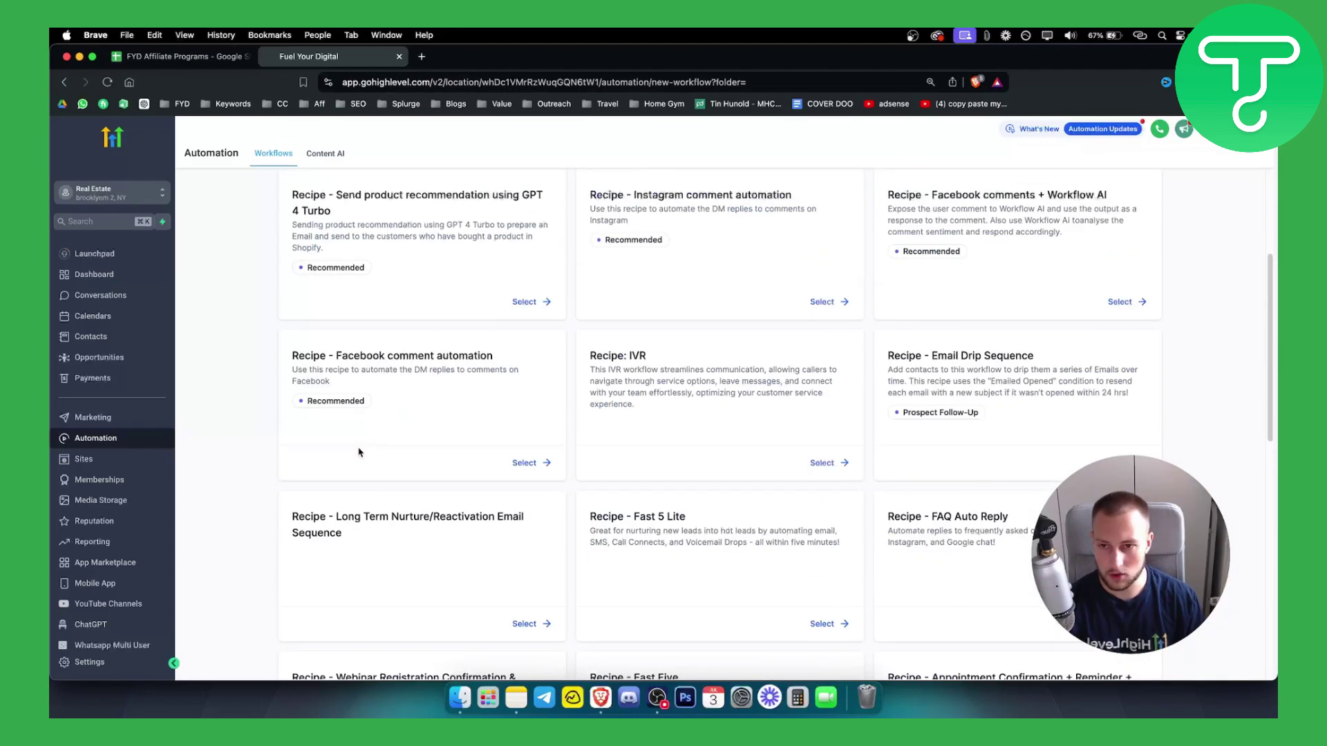
left_click_drag(334, 378, 475, 392)
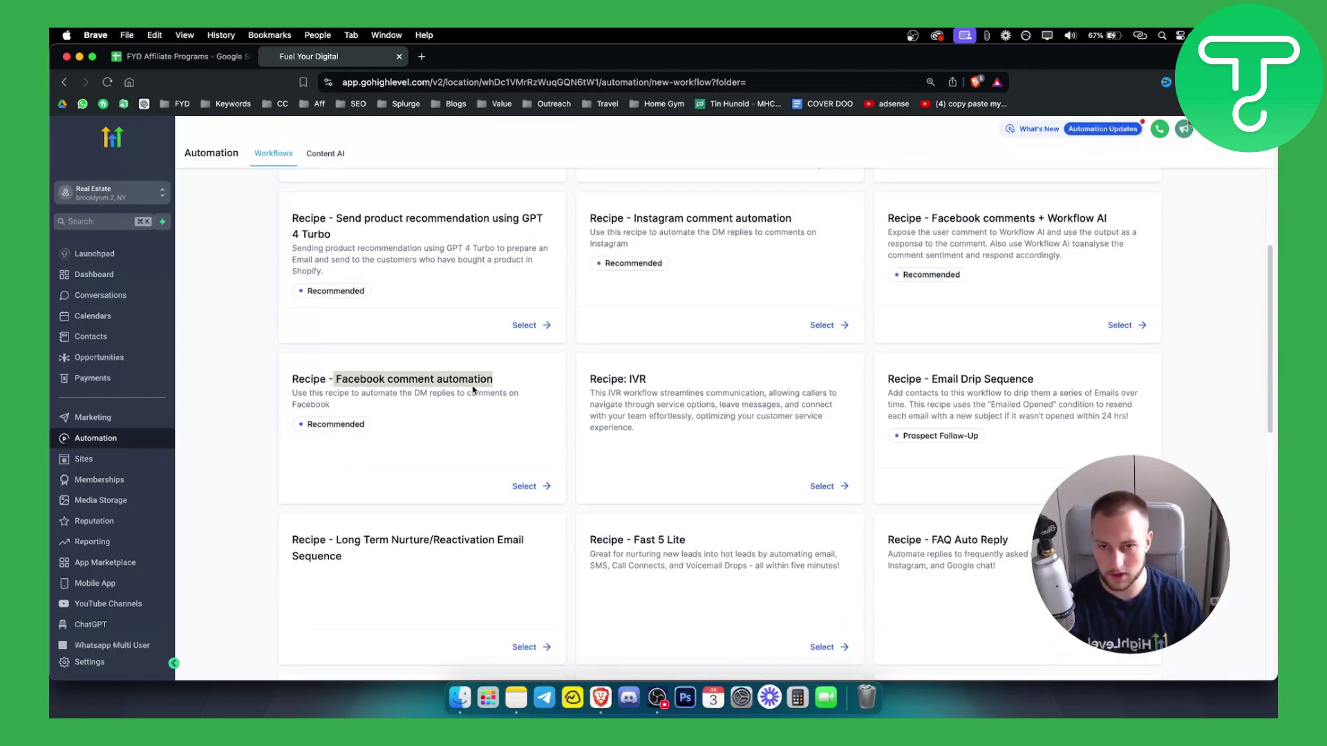
left_click(502, 389)
Step: Create the workflow from the "Recipe - Instagram comment automation" template
scroll(552, 394, "up", 2)
left_click(829, 414)
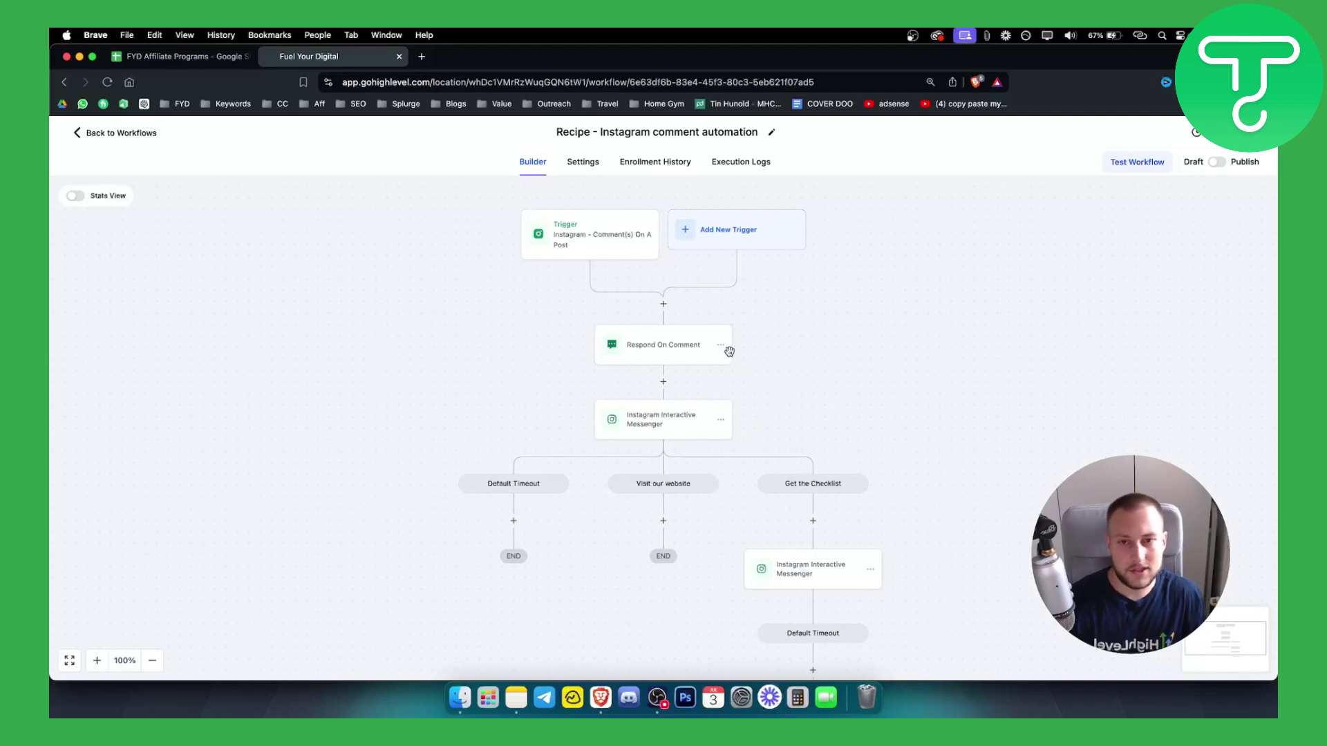
Step: Try to choose a page for the "Page Is" filter of the Instagram comment trigger and save it, then close the trigger settings
left_click(601, 235)
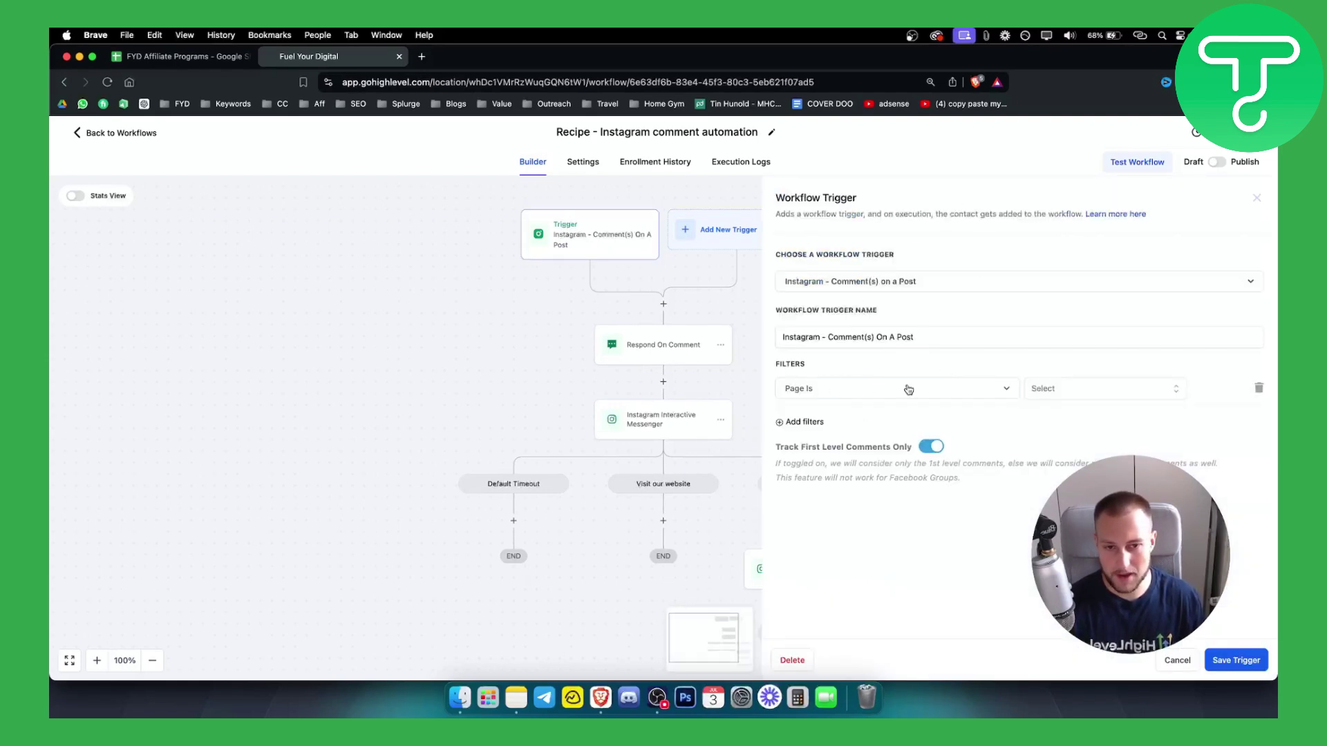
left_click(1145, 391)
left_click(1145, 391)
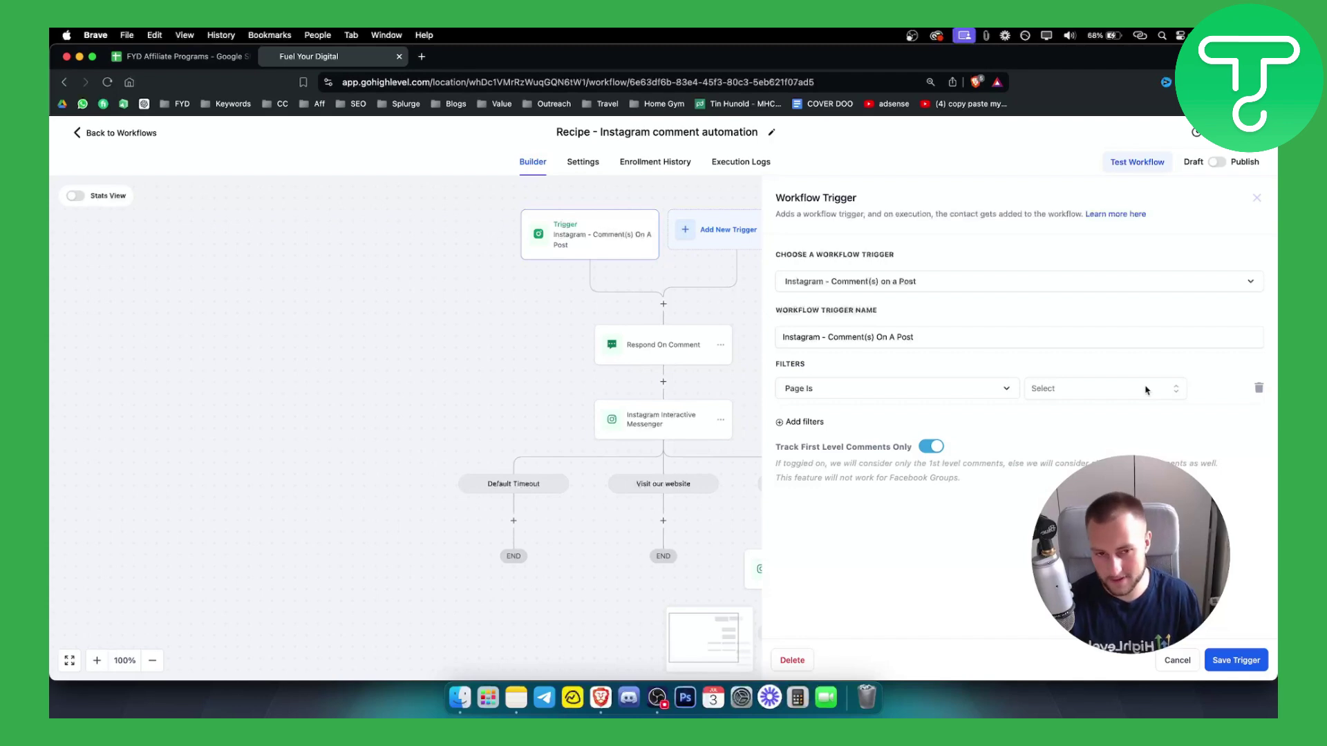
left_click(1123, 395)
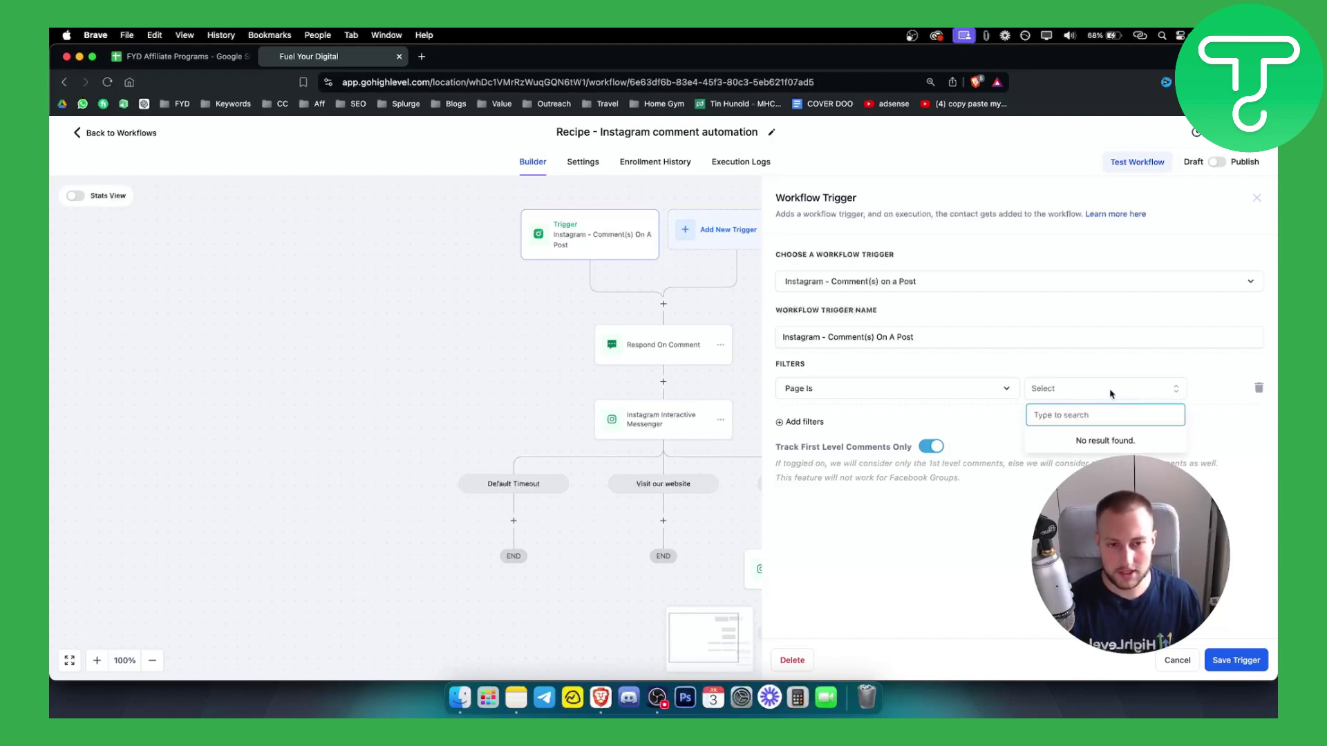
left_click(1108, 392)
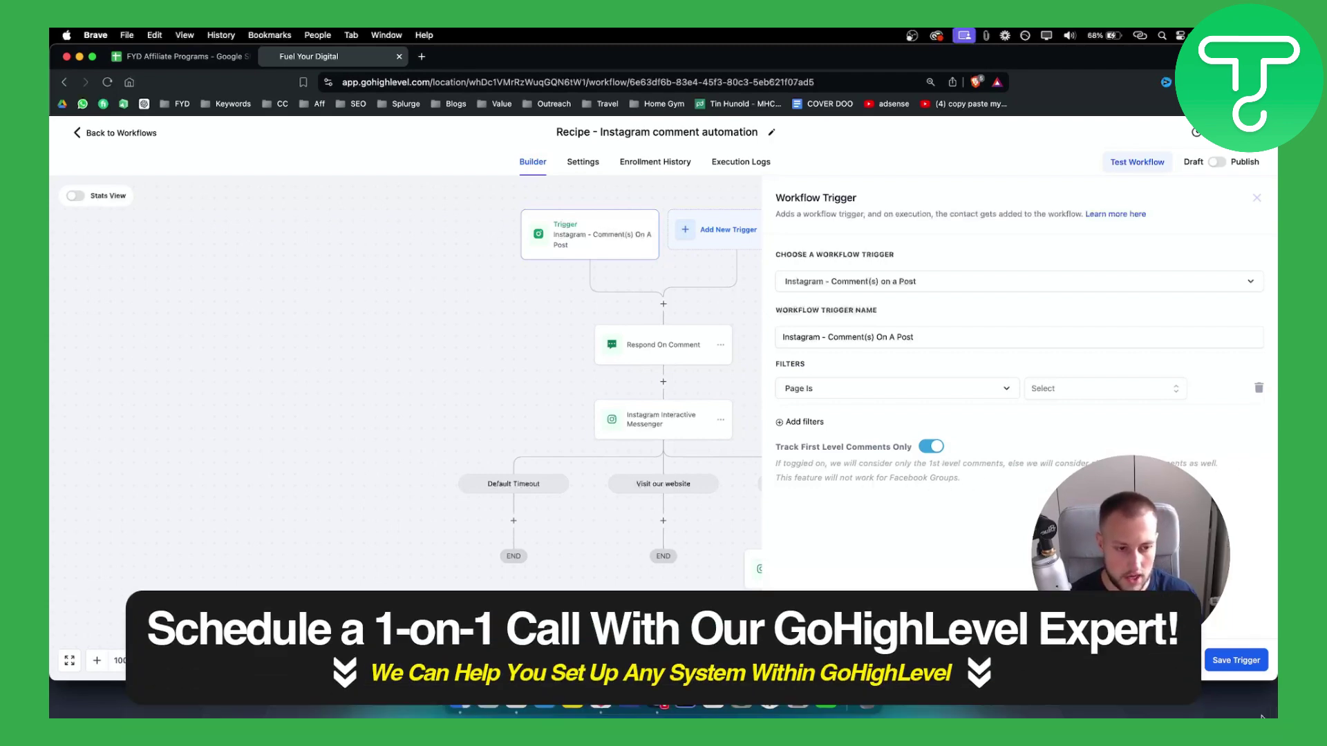
left_click(1252, 666)
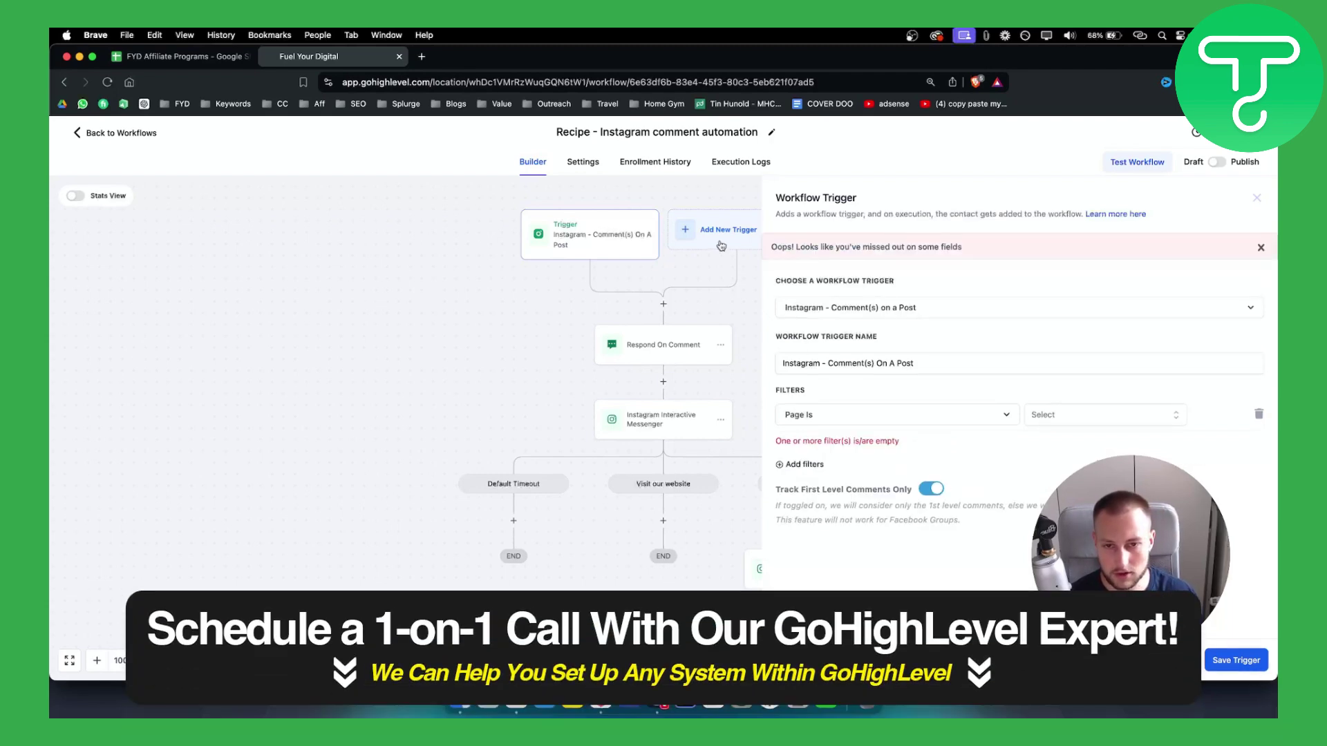
left_click(1256, 196)
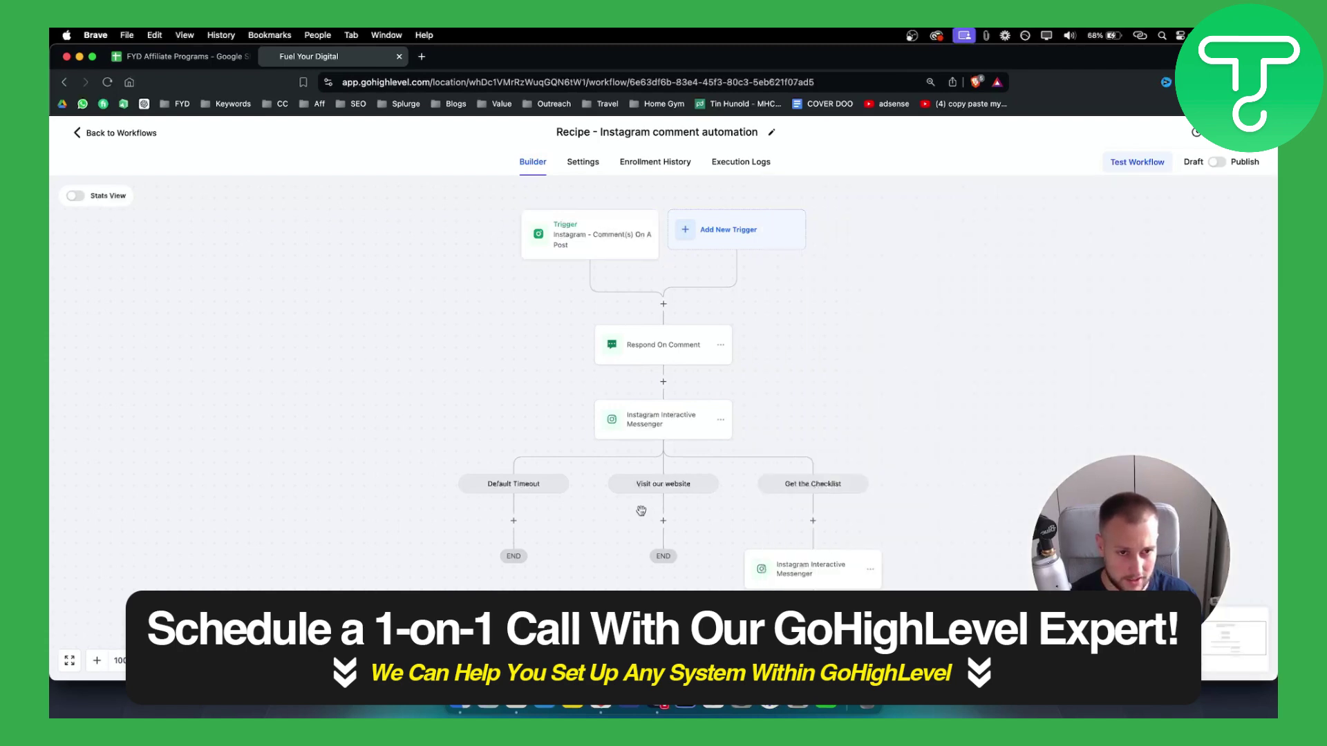
left_click(624, 247)
left_click(1256, 198)
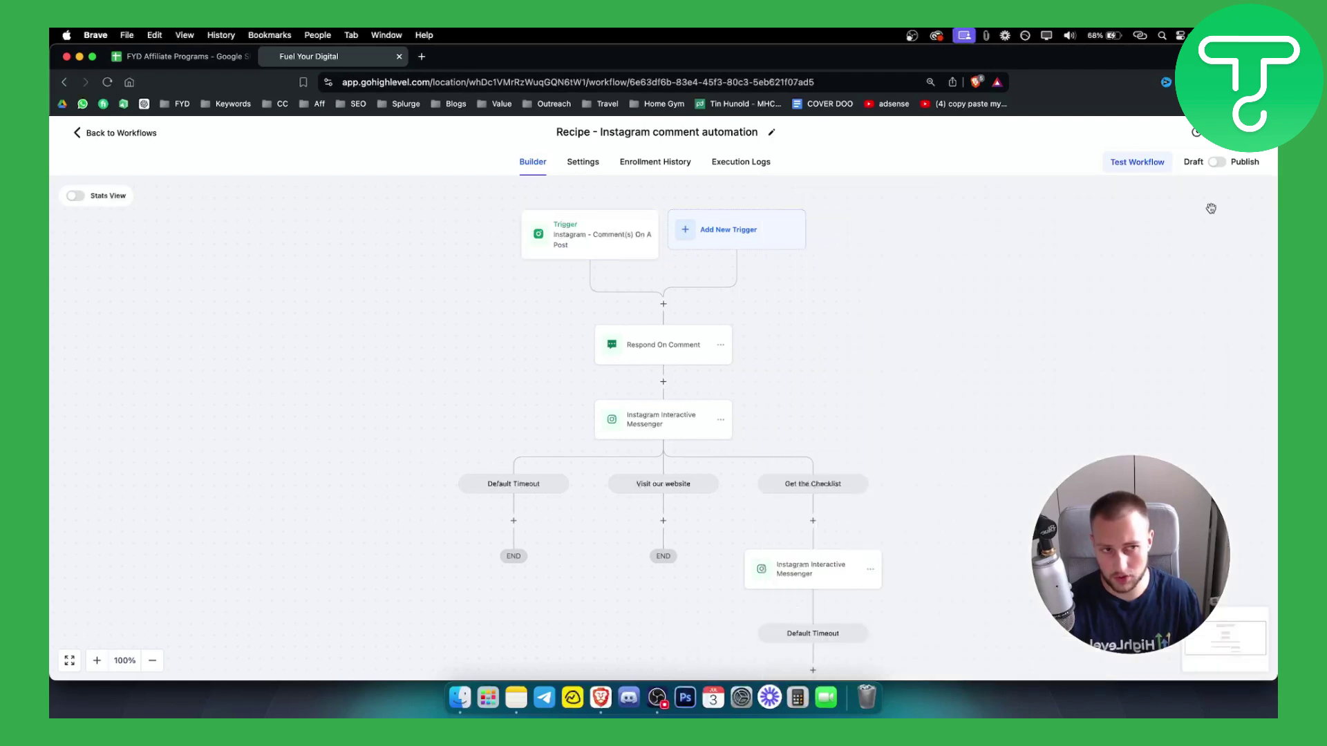
Step: Review the random reply texts in the Respond On Comment action, try adding a blank response, and close without saving
left_click(669, 352)
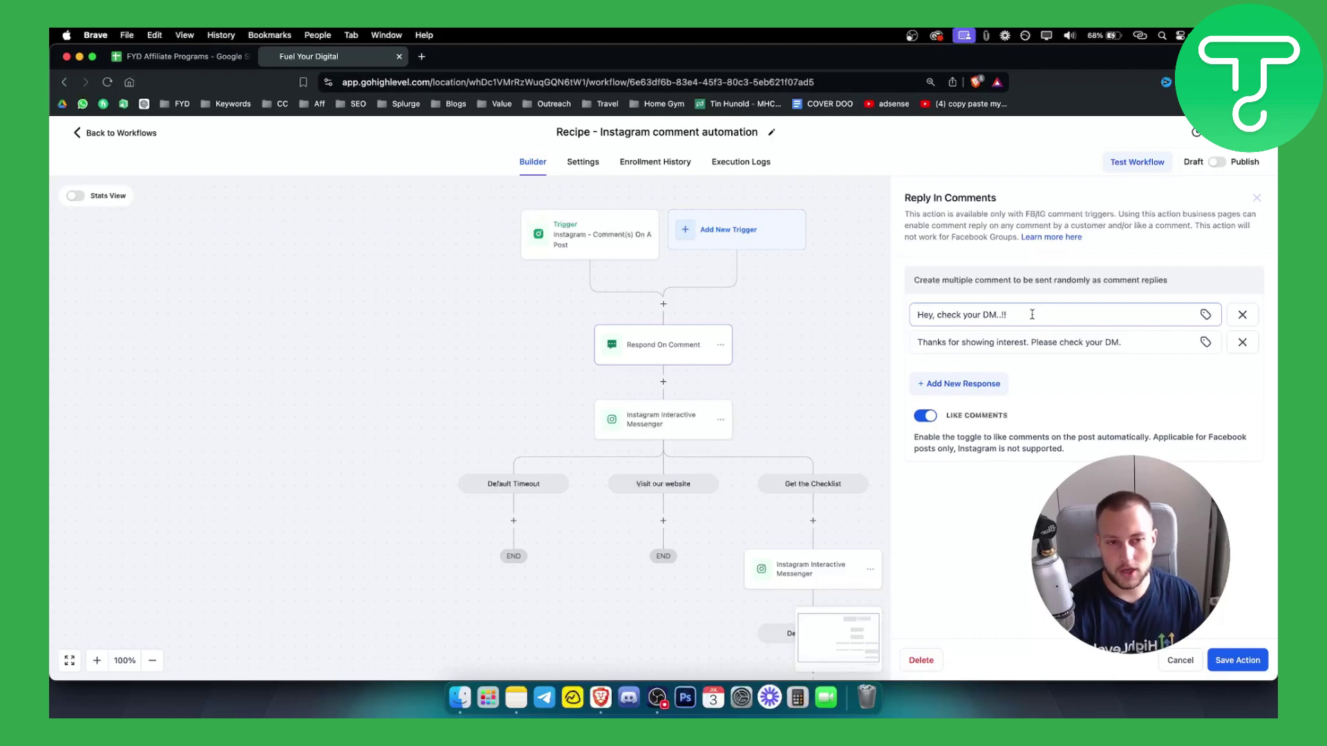
left_click_drag(1032, 315, 902, 325)
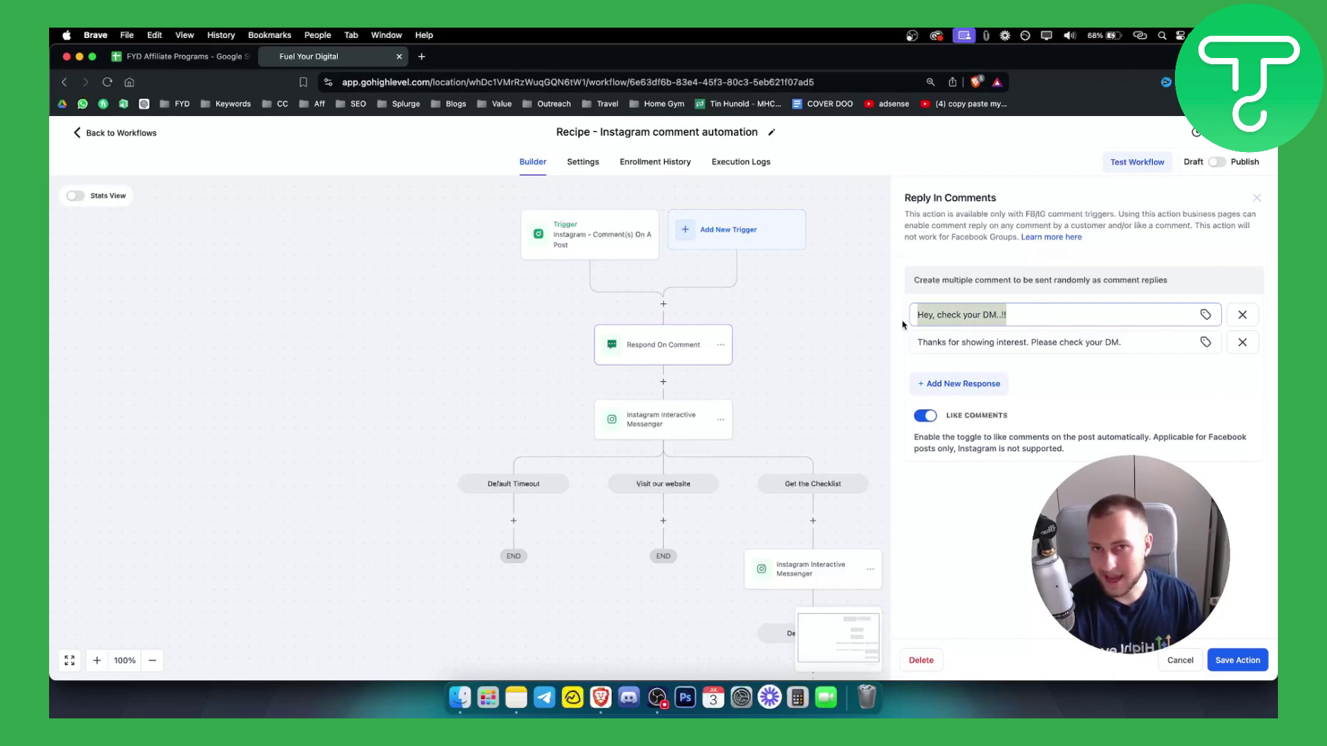
left_click(991, 315)
left_click_drag(1024, 311, 913, 315)
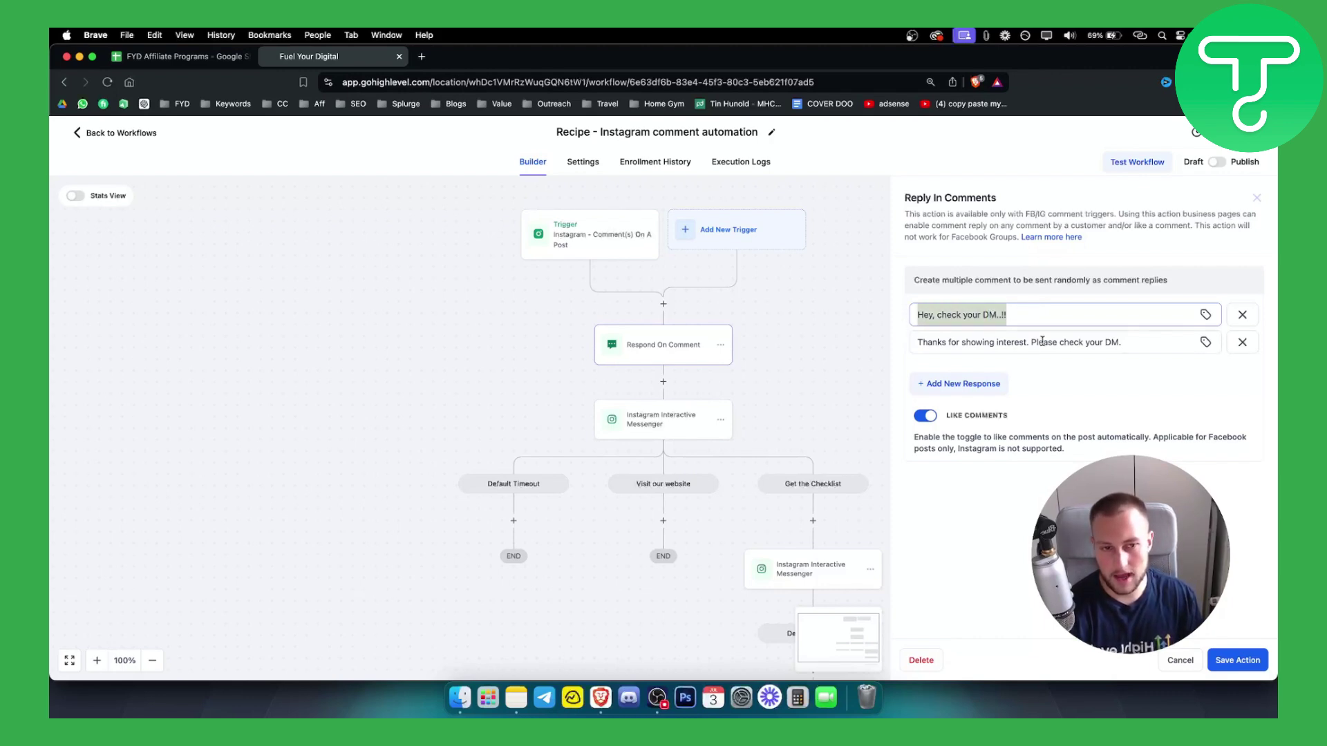
left_click(1134, 341)
left_click_drag(1134, 340, 882, 342)
left_click(1129, 350)
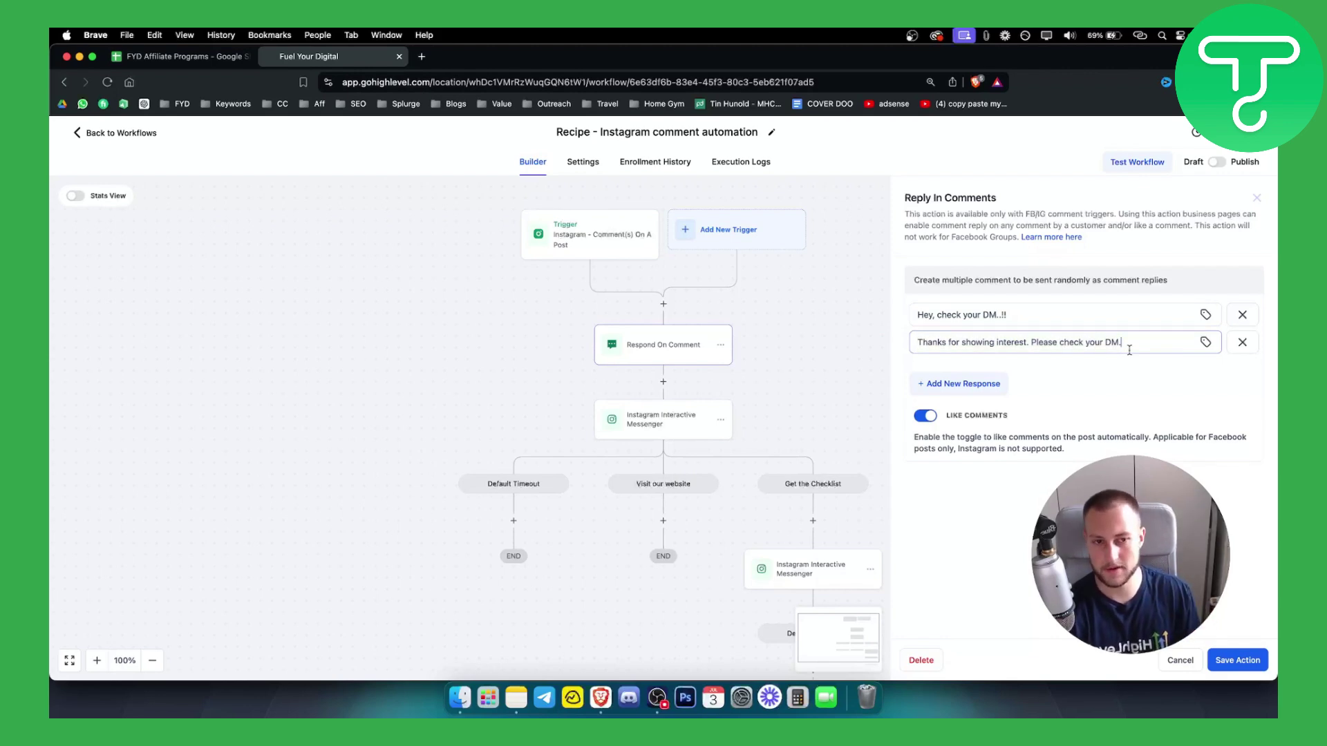
left_click_drag(1043, 315, 901, 325)
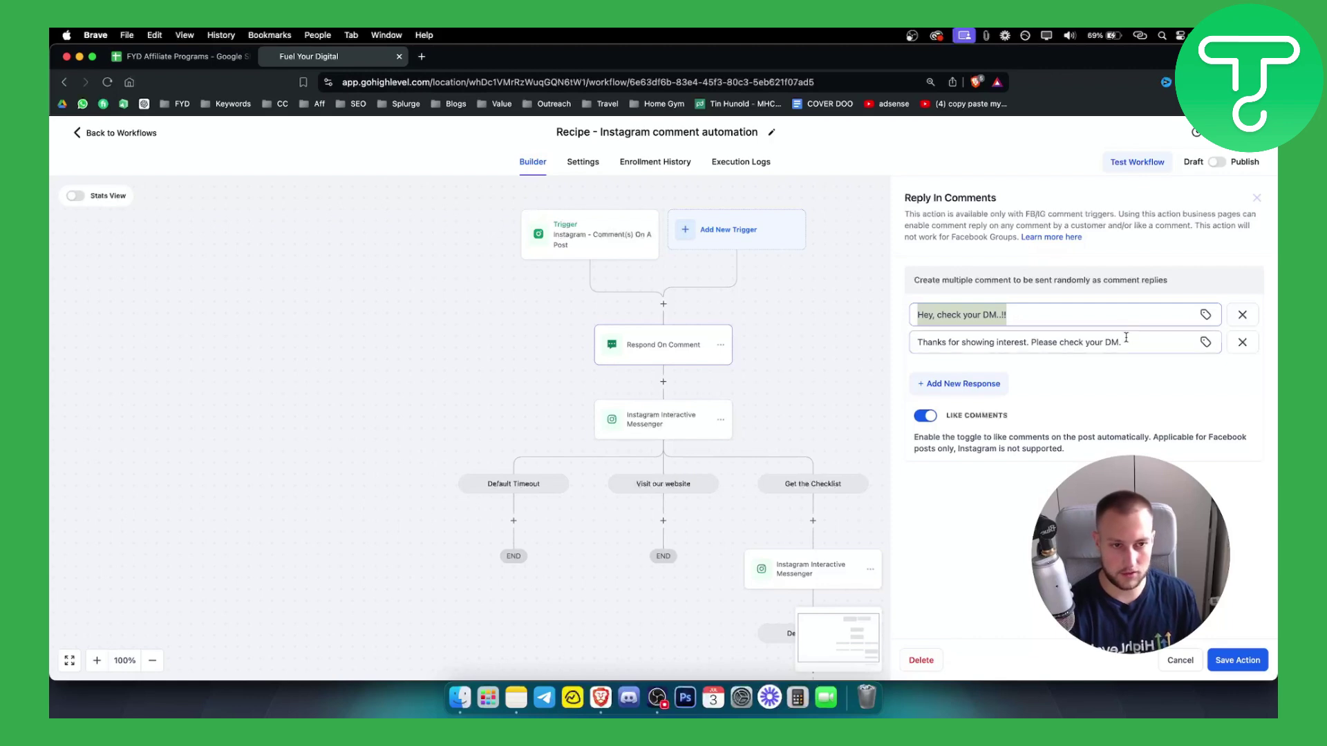
left_click_drag(1128, 339, 820, 320)
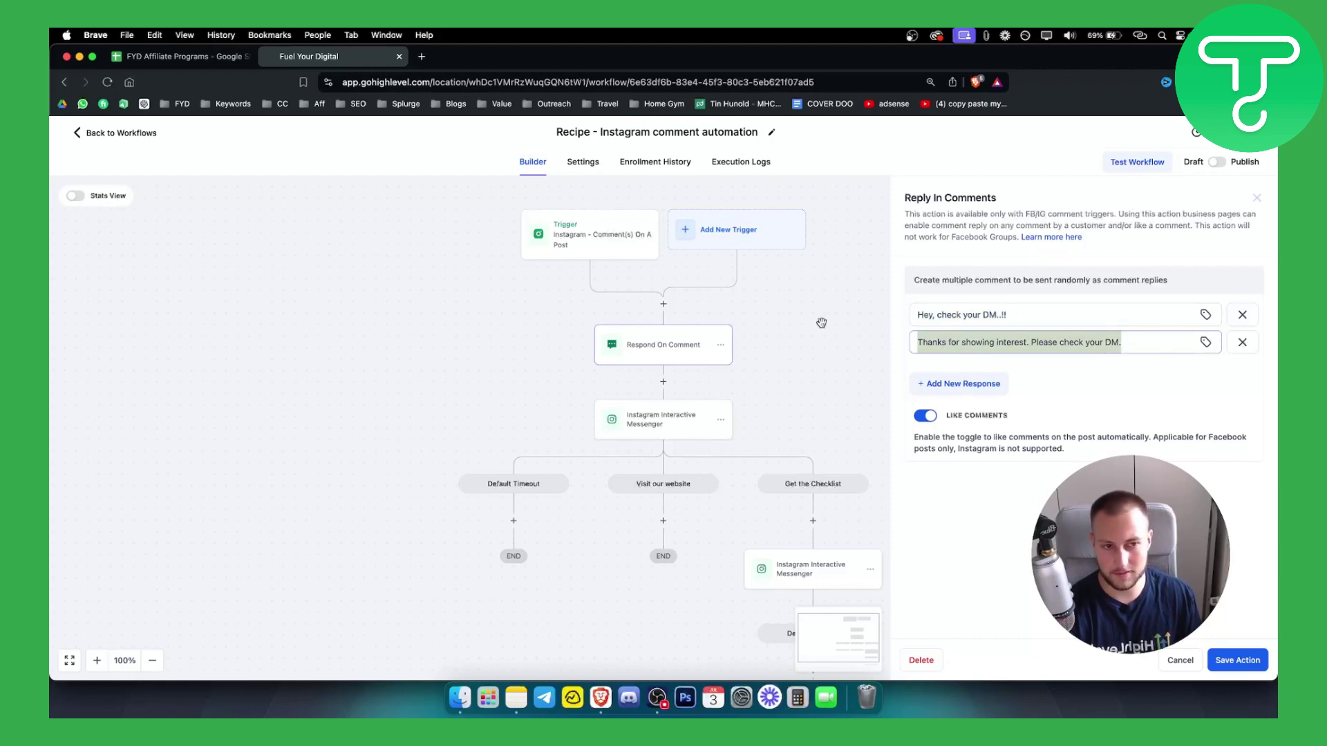
left_click(948, 386)
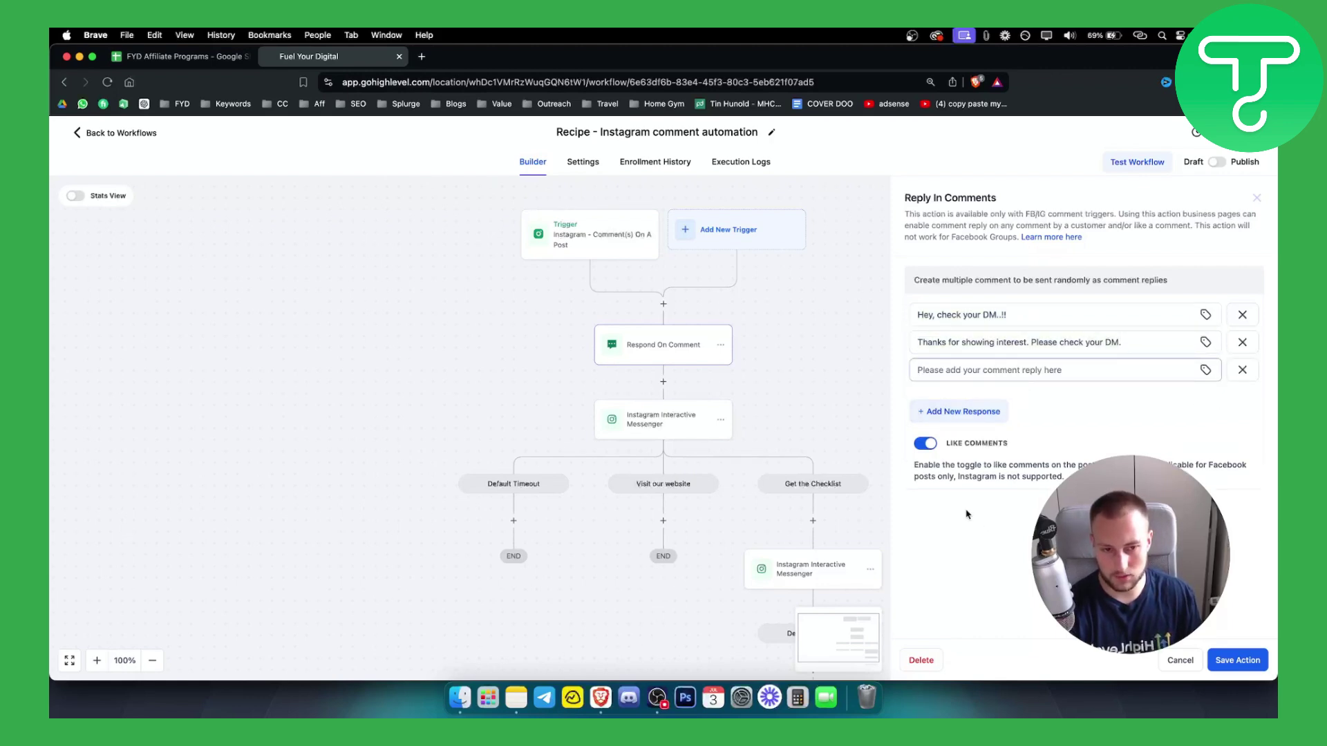
left_click(1257, 199)
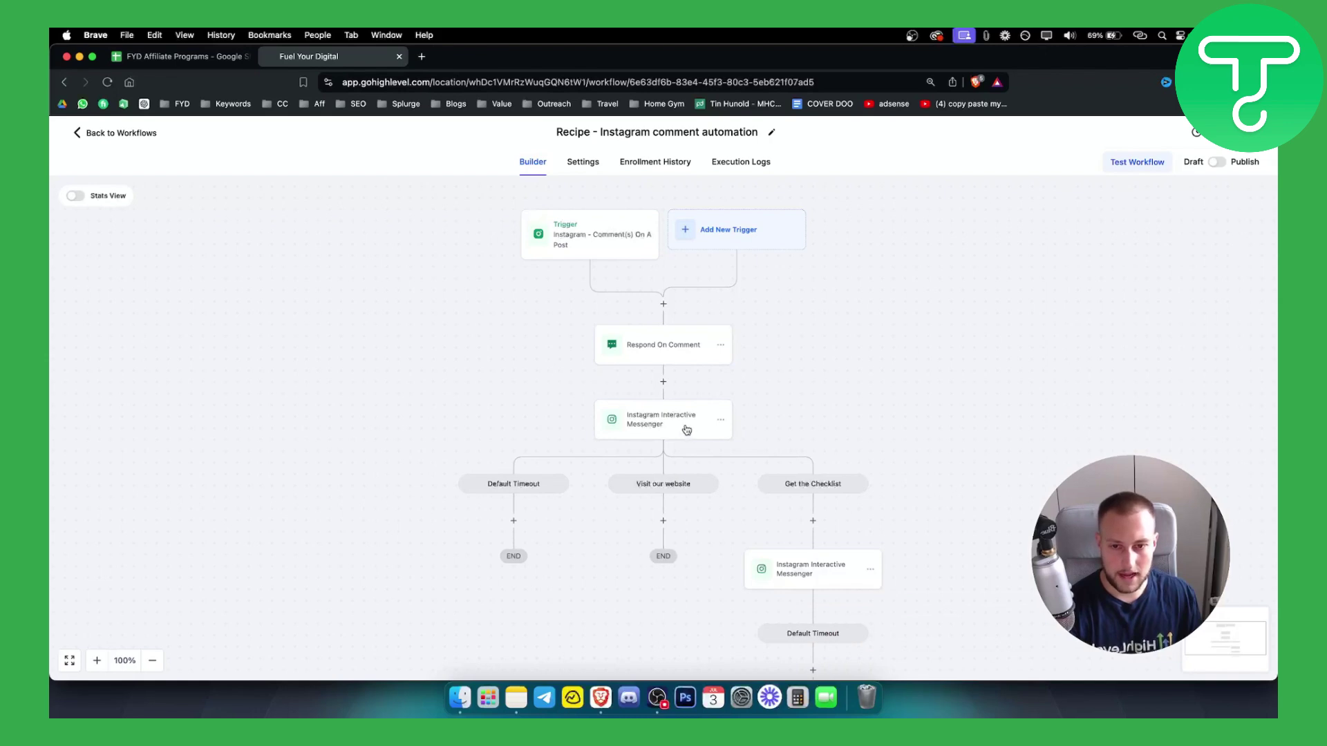
Step: Review the reply type and message text of the first Instagram Interactive Messenger action
left_click(662, 423)
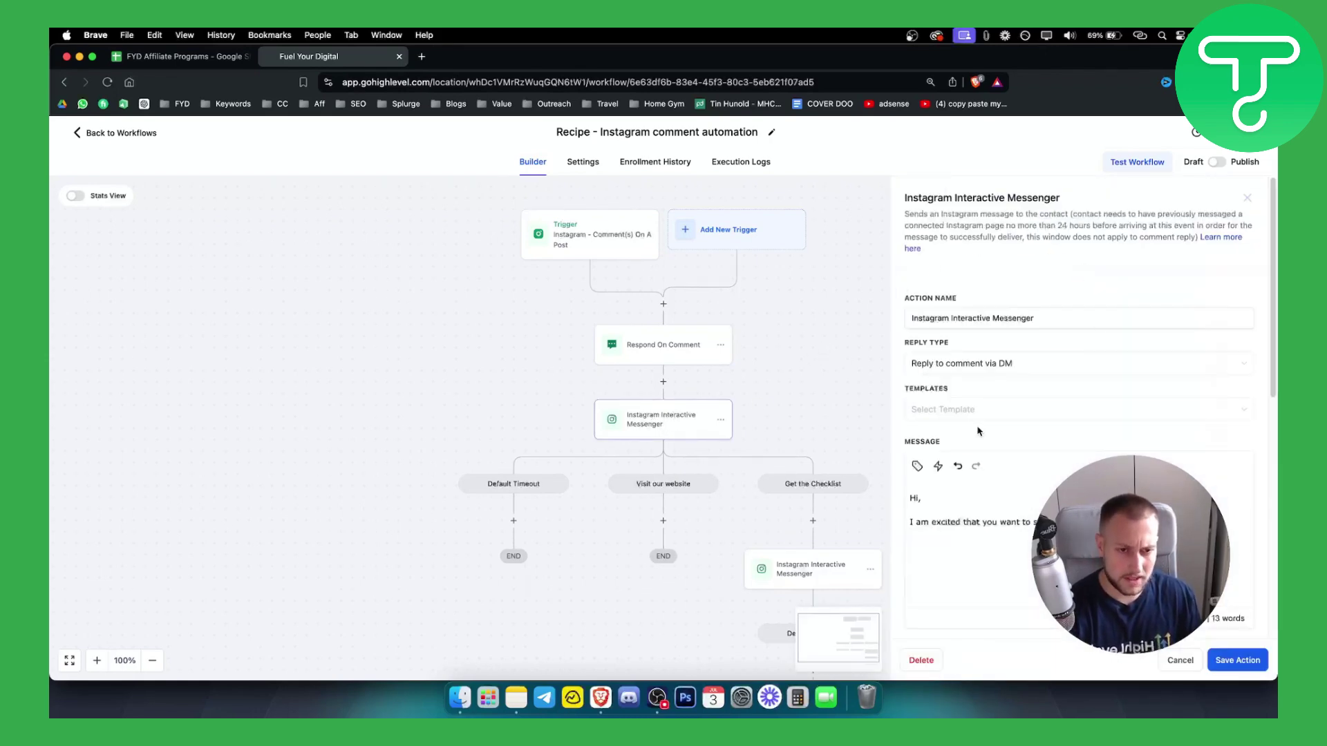
scroll(975, 435, "down", 2)
scroll(976, 438, "up", 2)
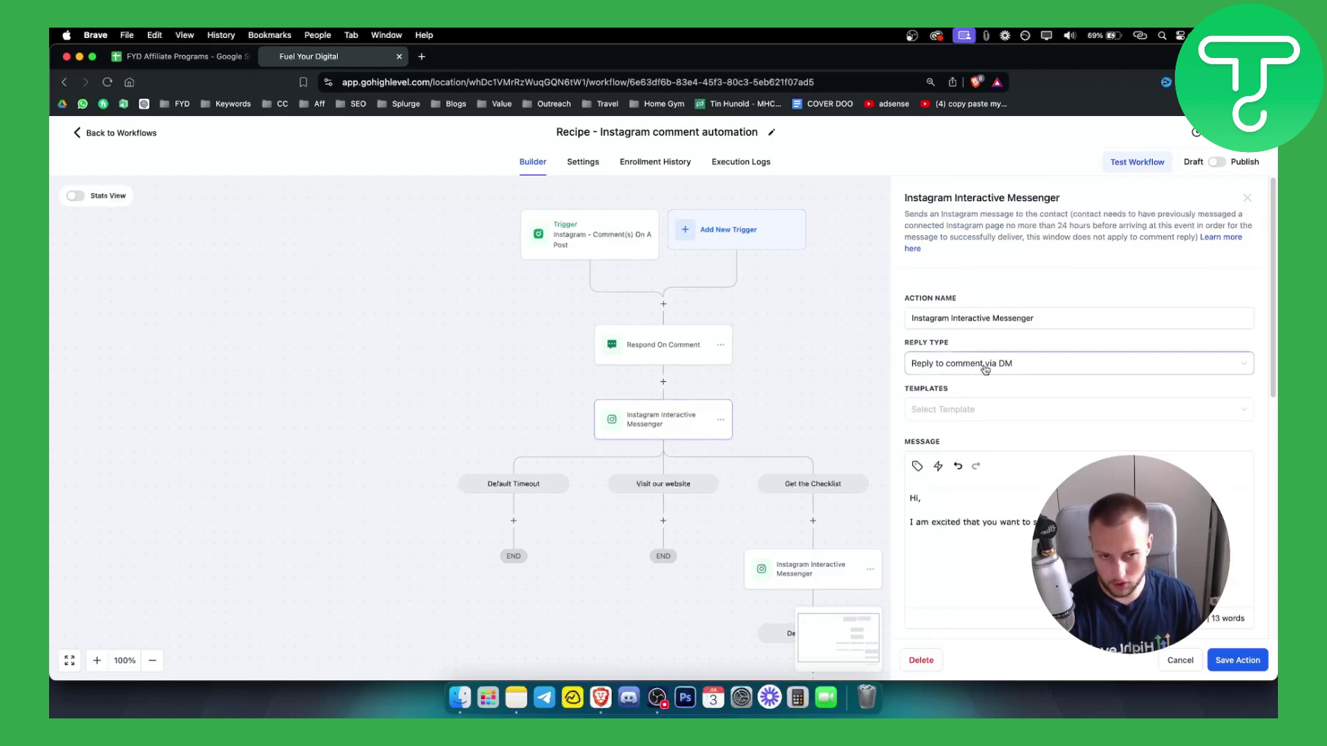
scroll(1013, 367, "down", 1)
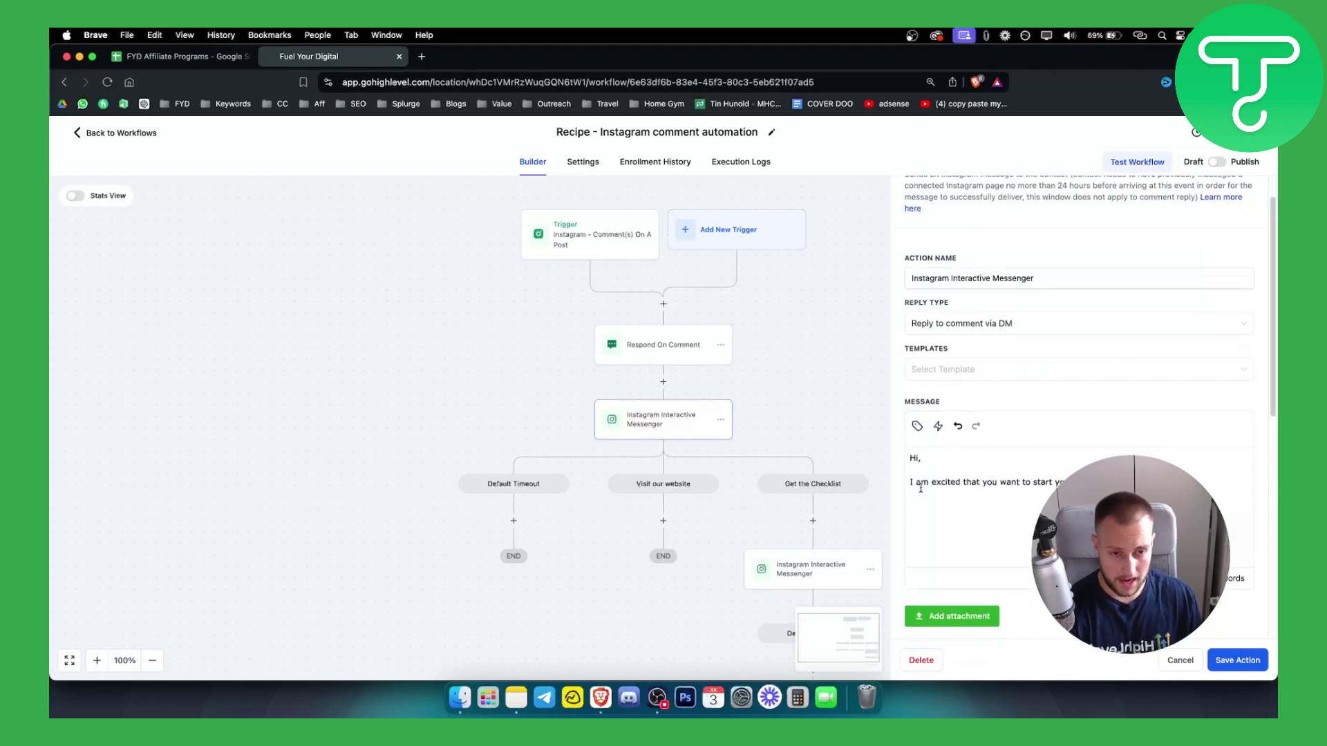
left_click_drag(905, 489, 900, 476)
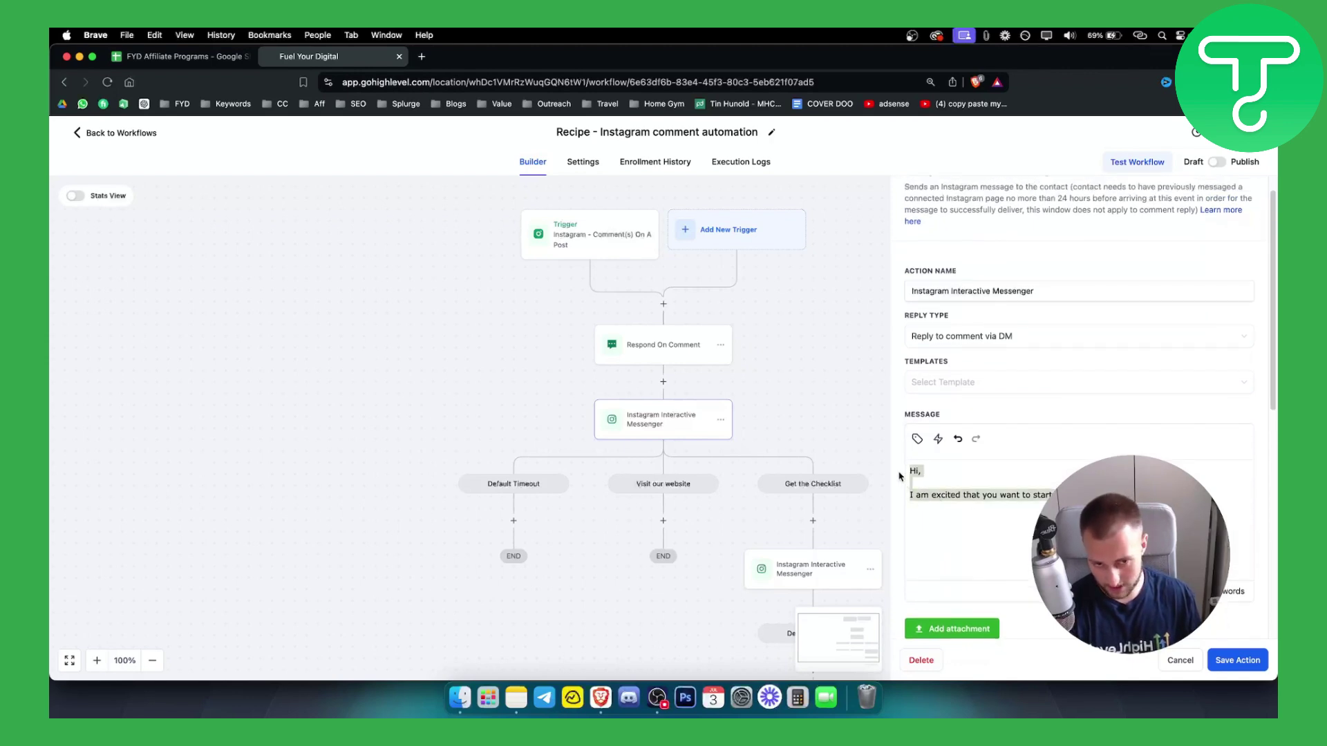
left_click(1010, 488)
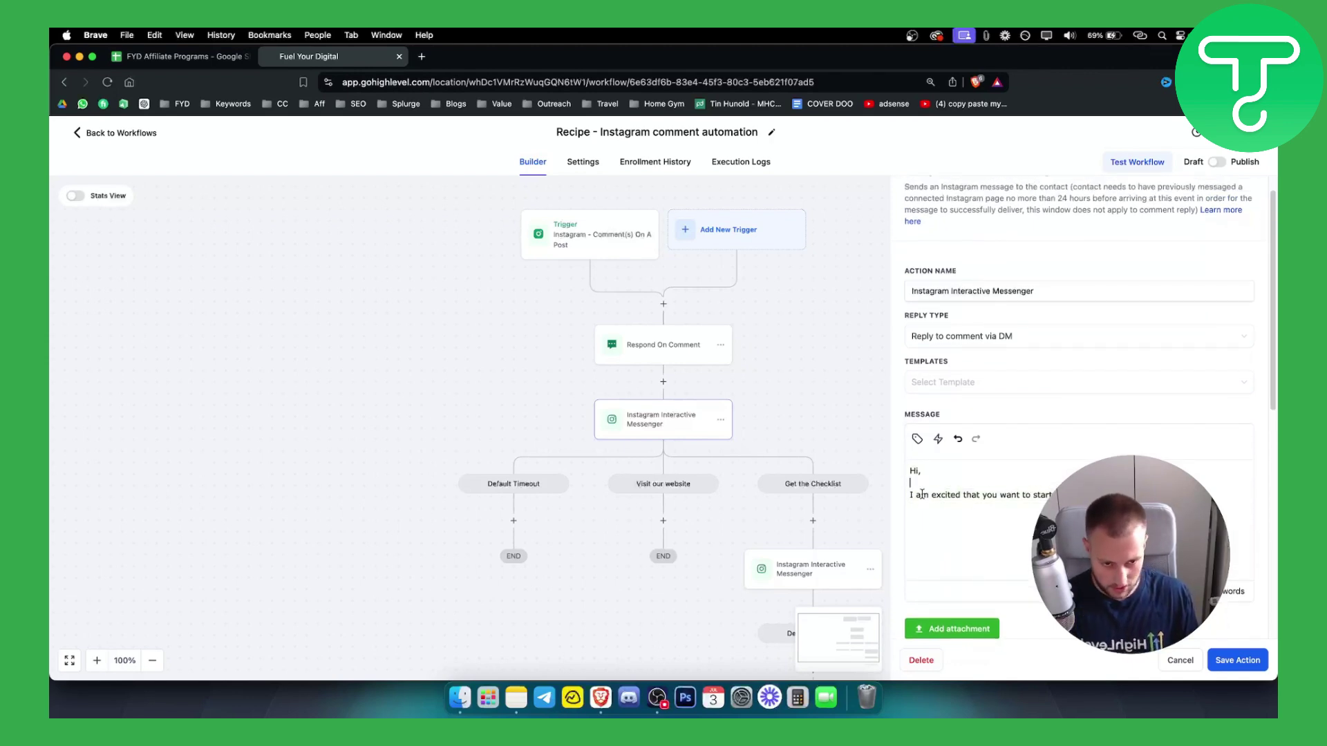
left_click_drag(911, 497, 1098, 498)
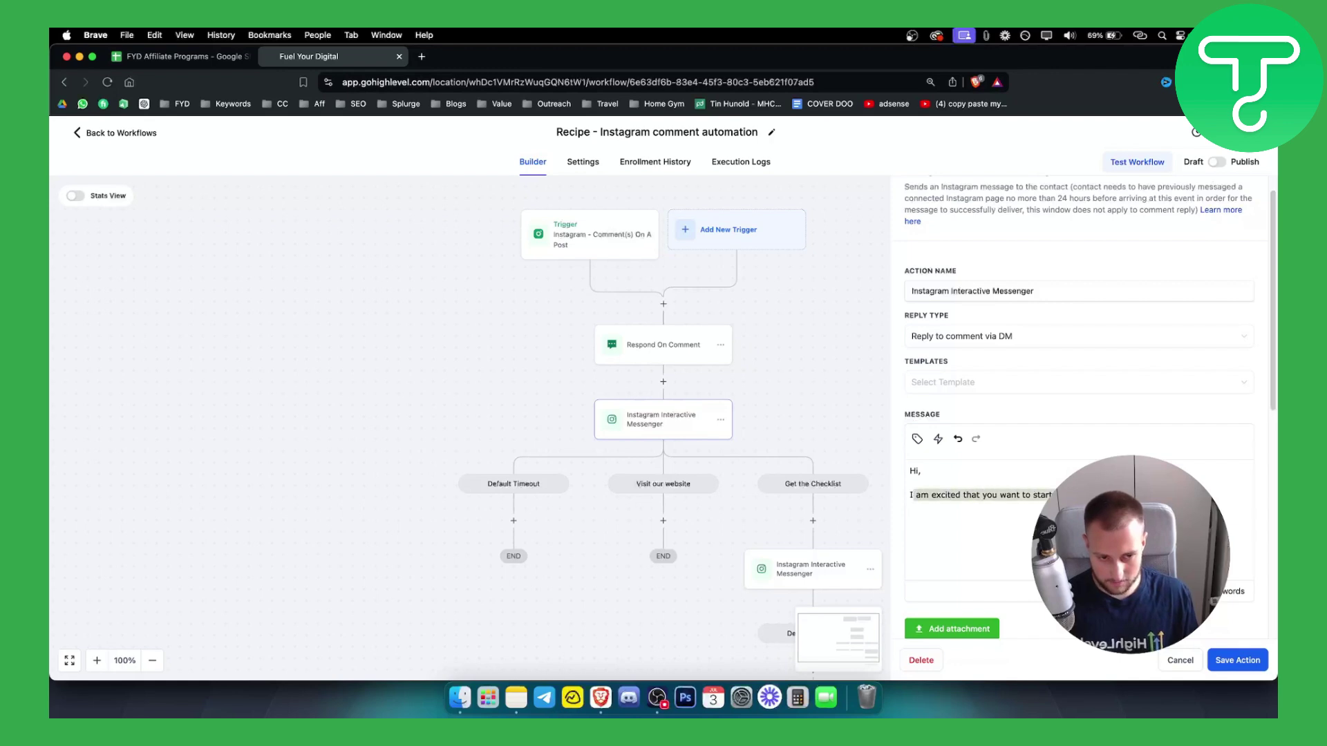
left_click(1098, 504)
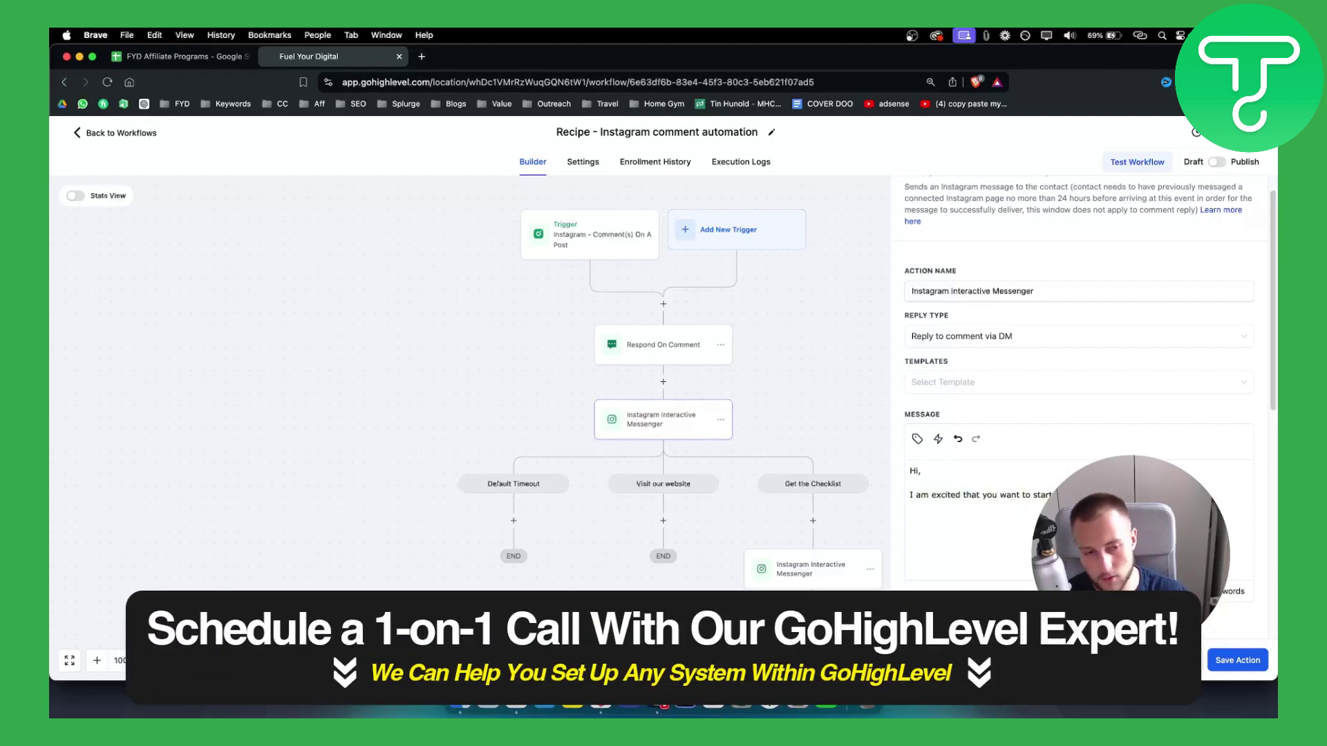
left_click_drag(1098, 501, 851, 466)
left_click(1099, 504)
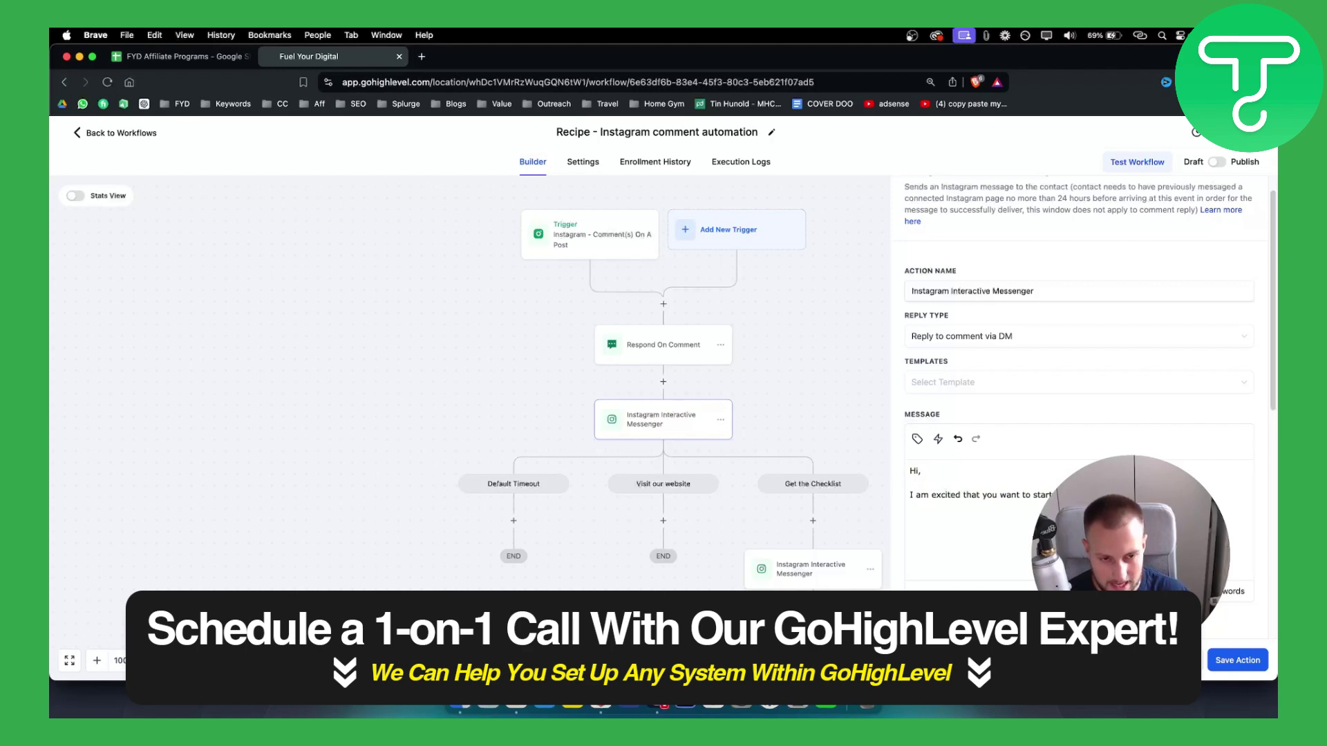
Step: Add a blank line below the first DM message, browse the insertable custom values, and save the action
key("Return")
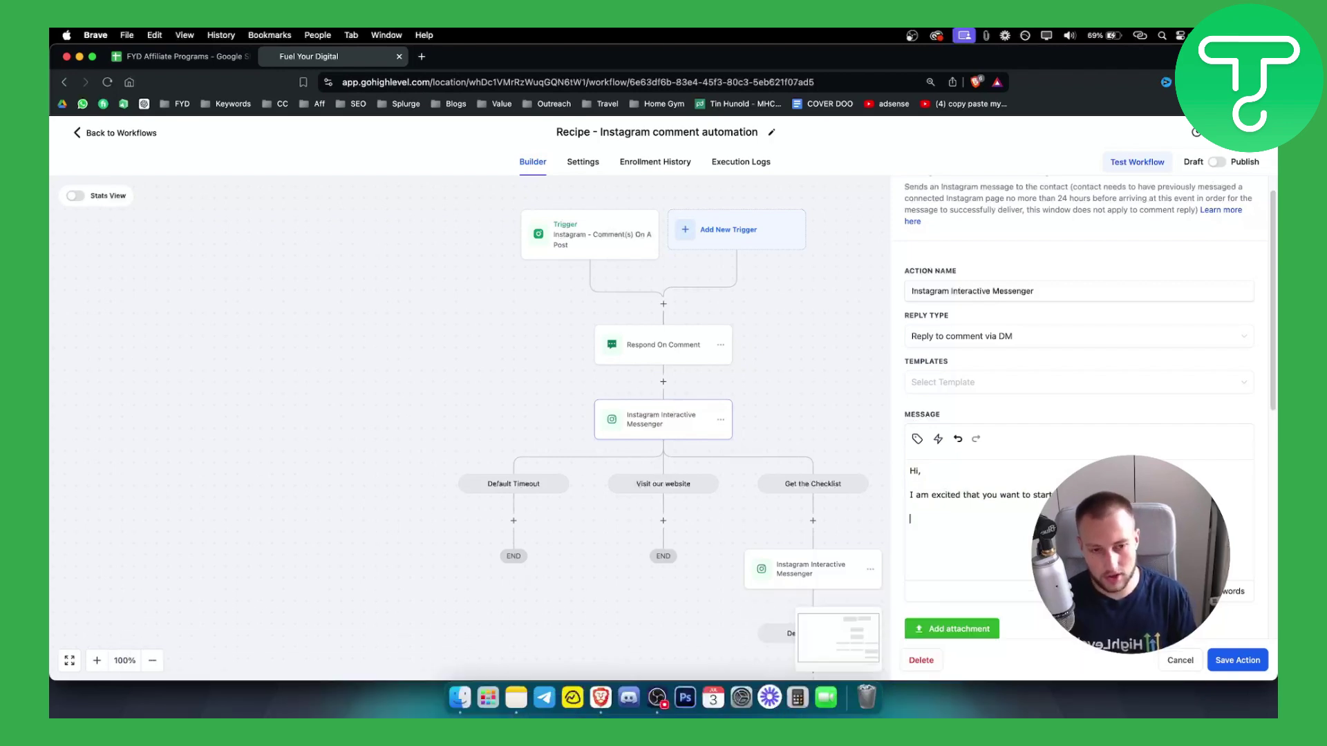
left_click(936, 442)
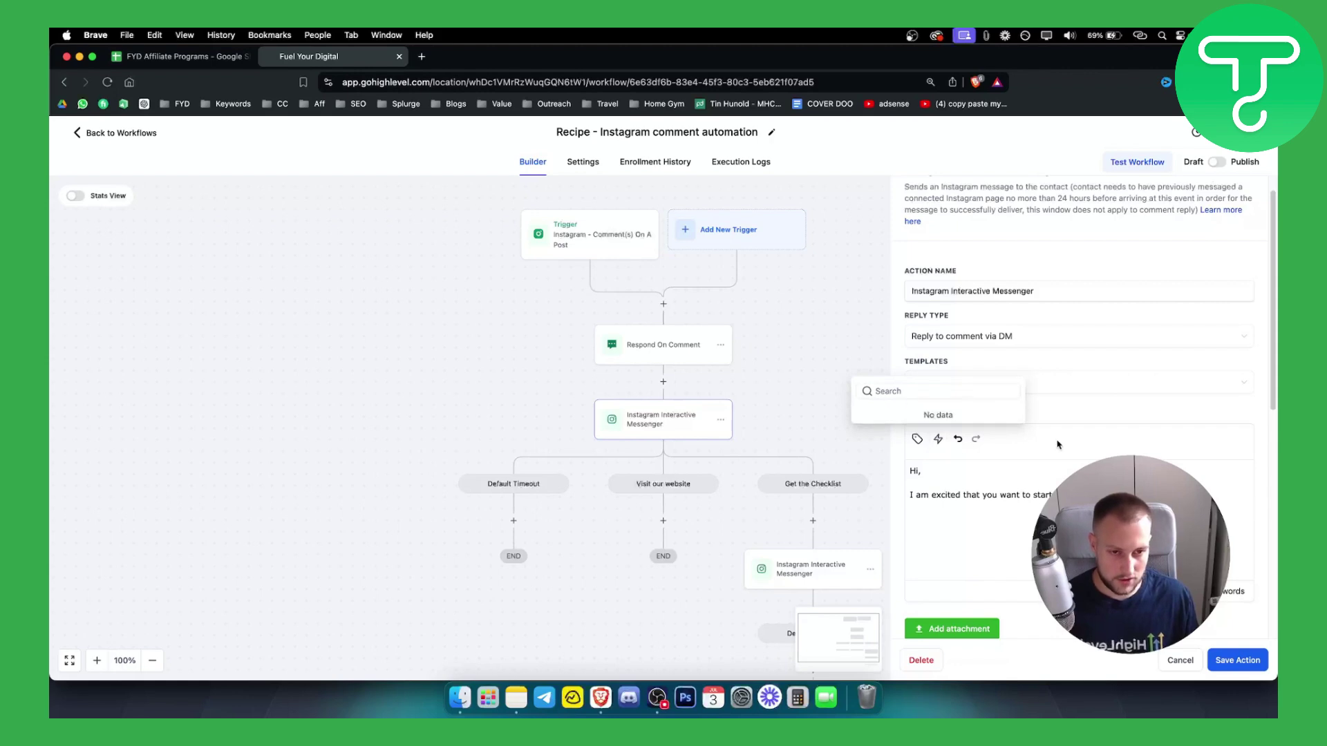
left_click(917, 439)
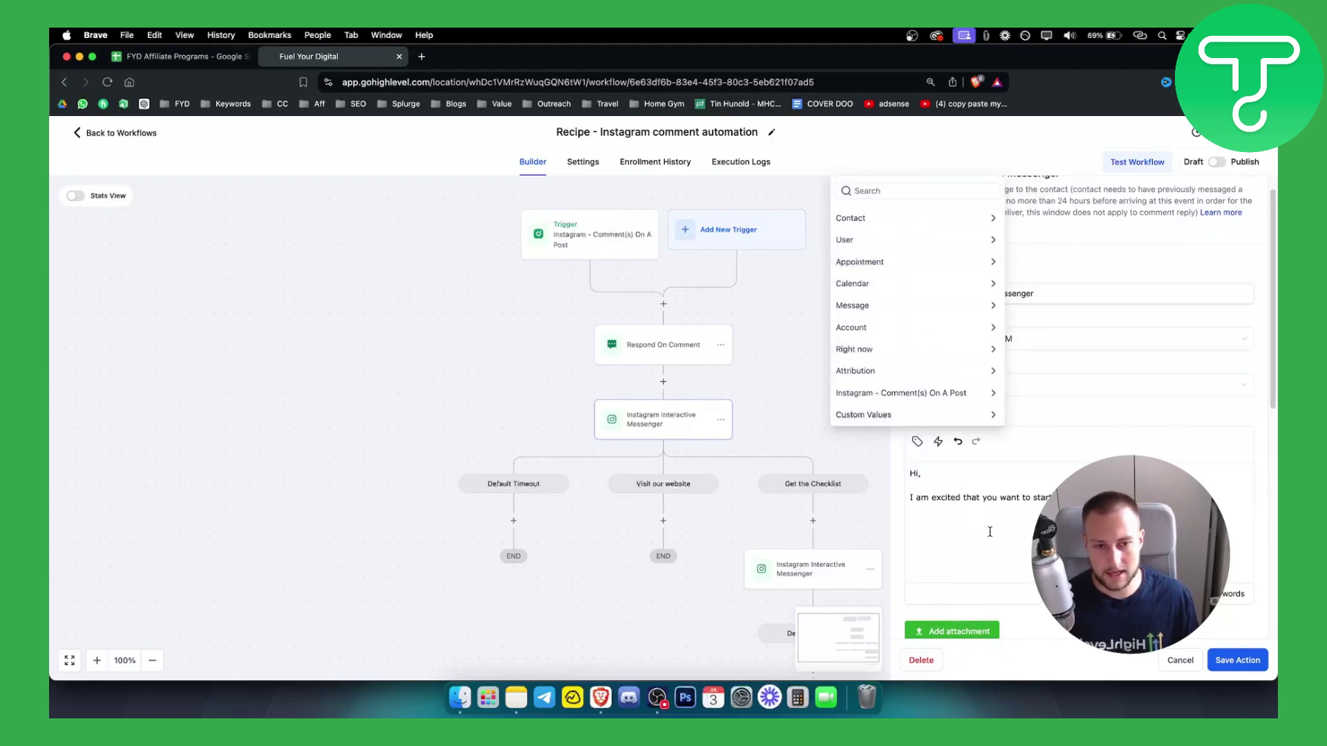
left_click(935, 531)
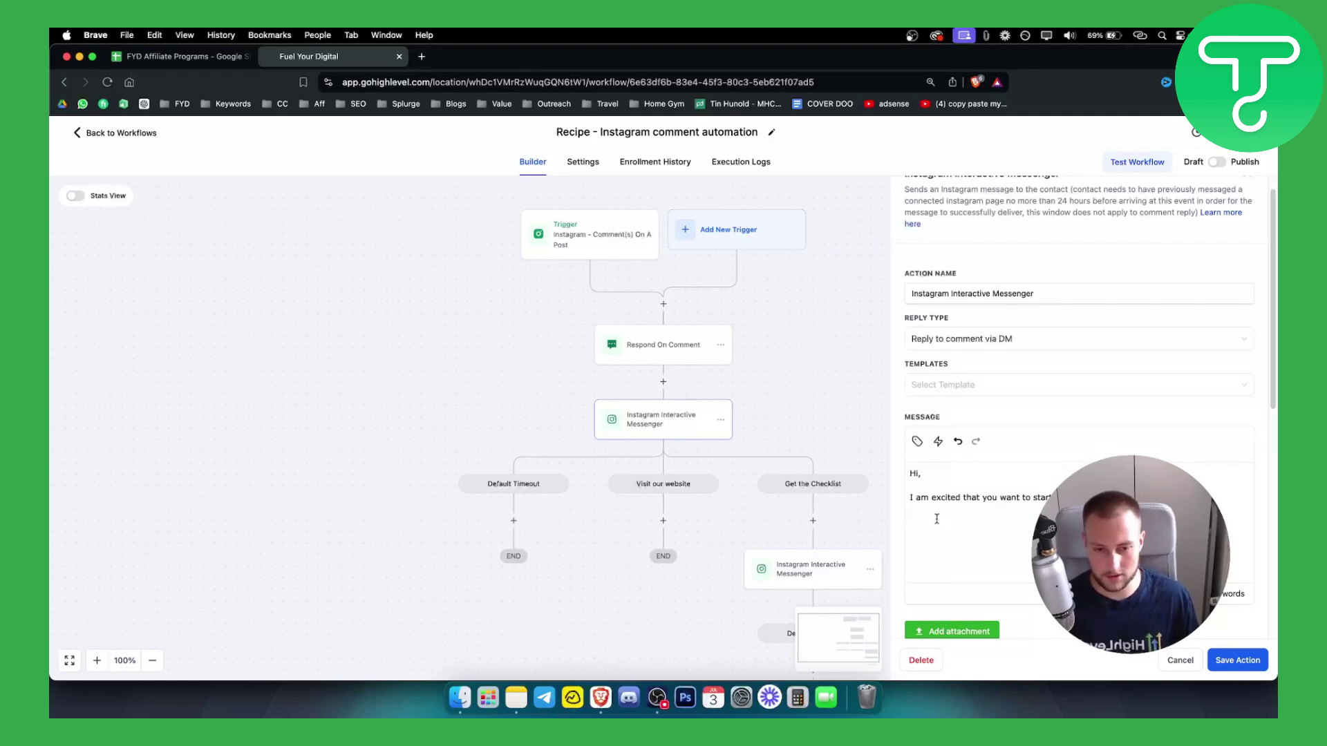
left_click(1257, 668)
Step: Review the "Here is your checklist...!!!" message in the Get the Checklist branch, then close the action without saving
scroll(823, 530, "down", 2)
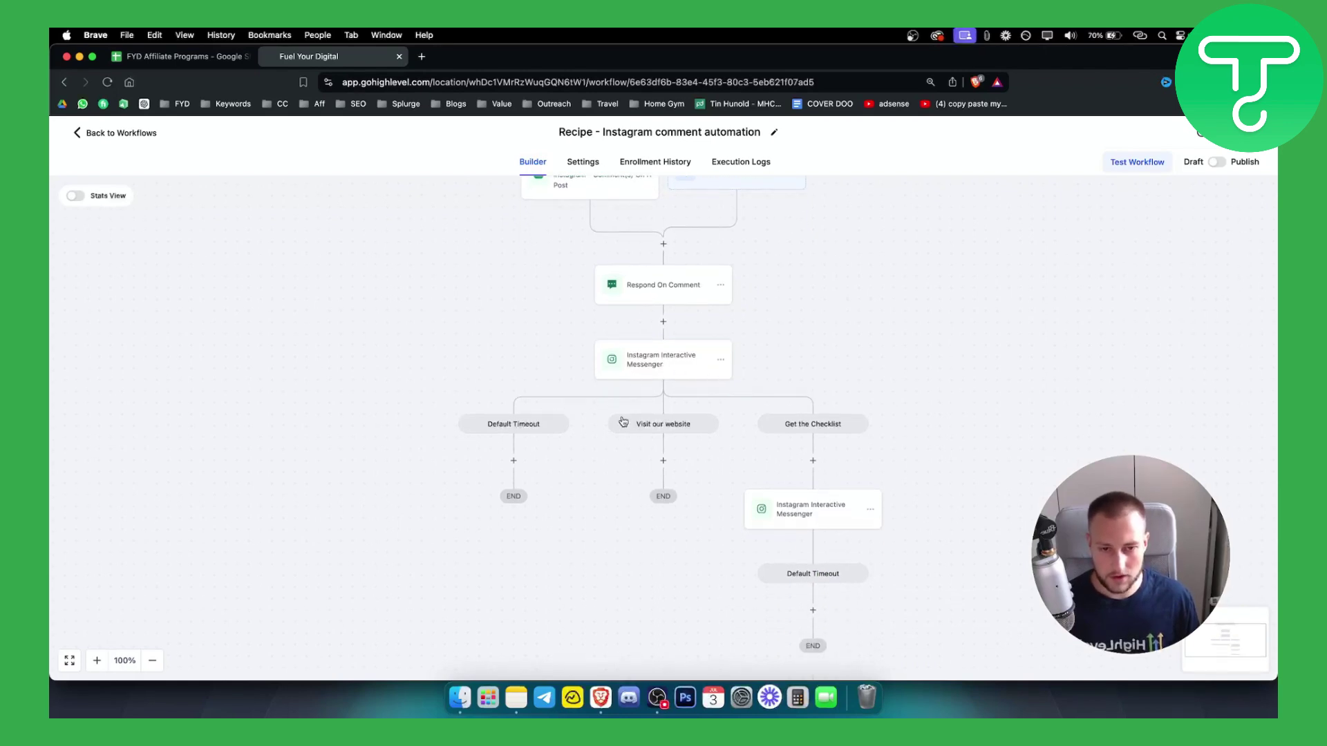
left_click(816, 521)
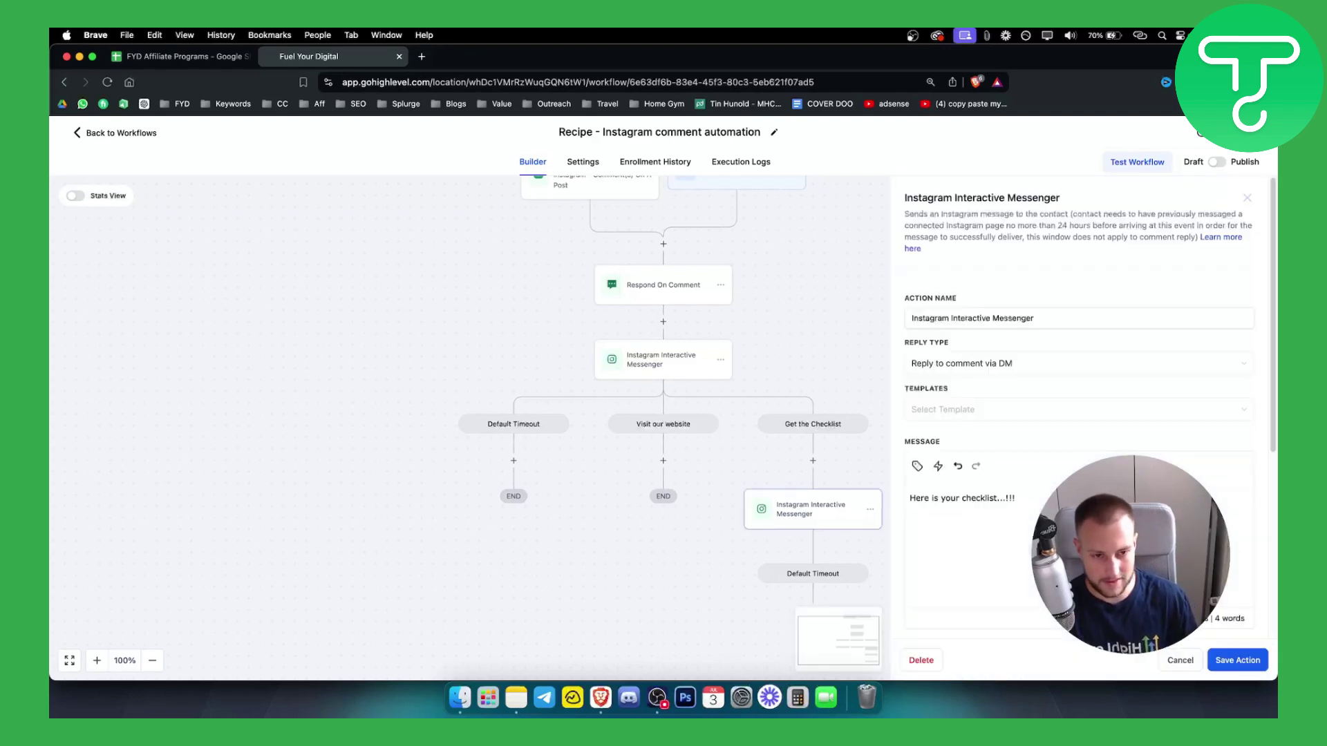
left_click_drag(1004, 501, 916, 500)
triple_click(951, 503)
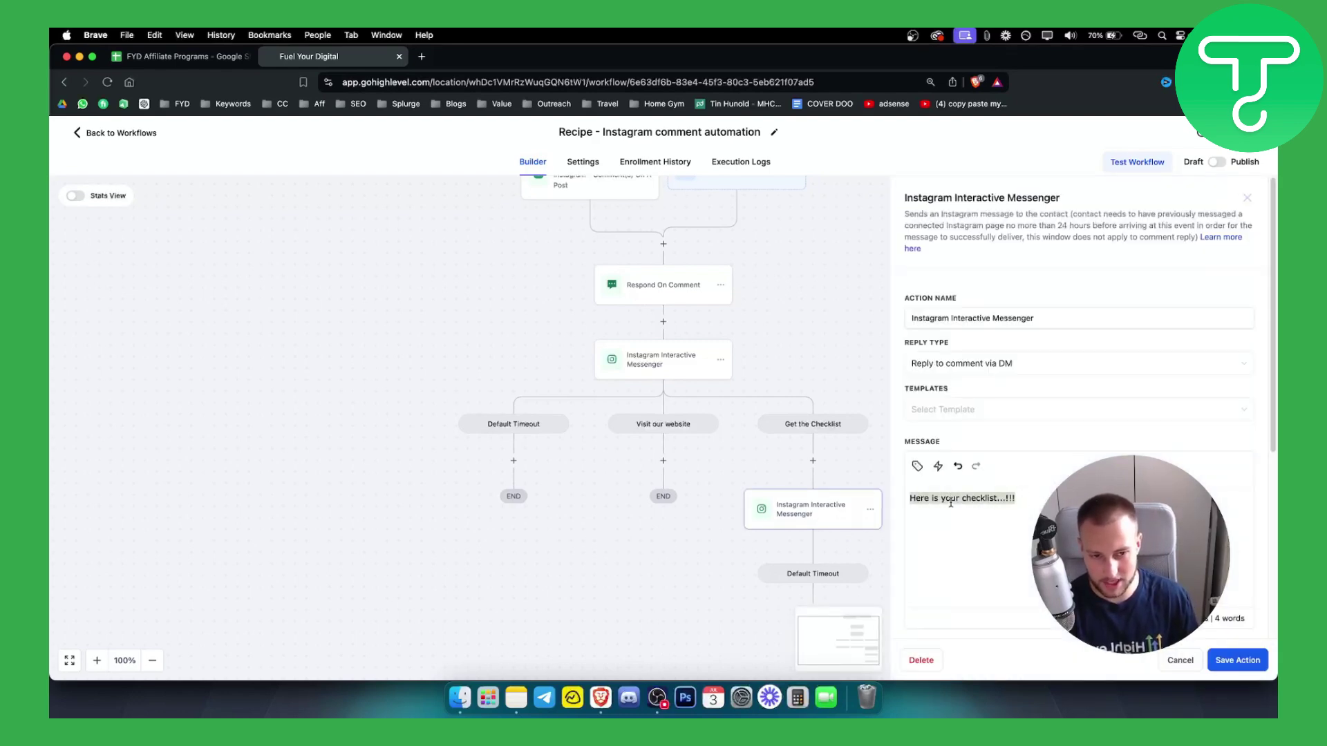
left_click(999, 511)
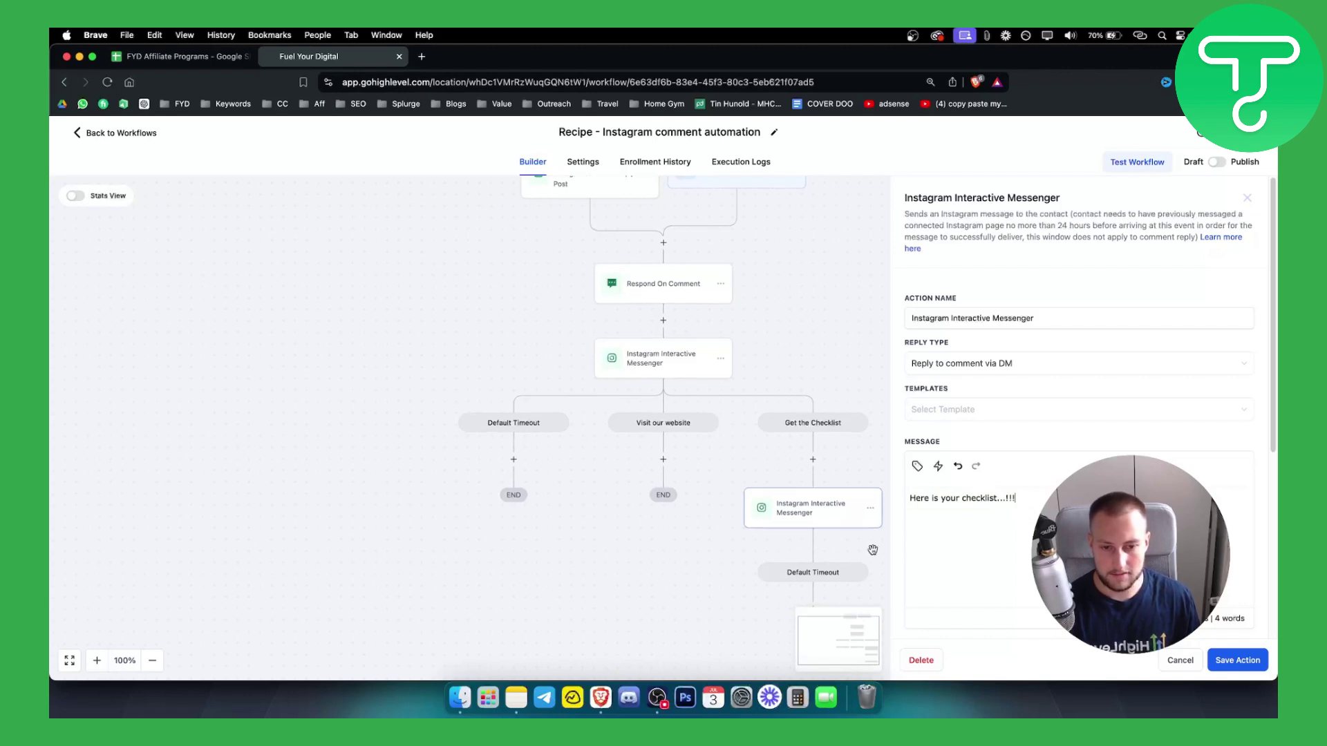
scroll(877, 553, "down", 5)
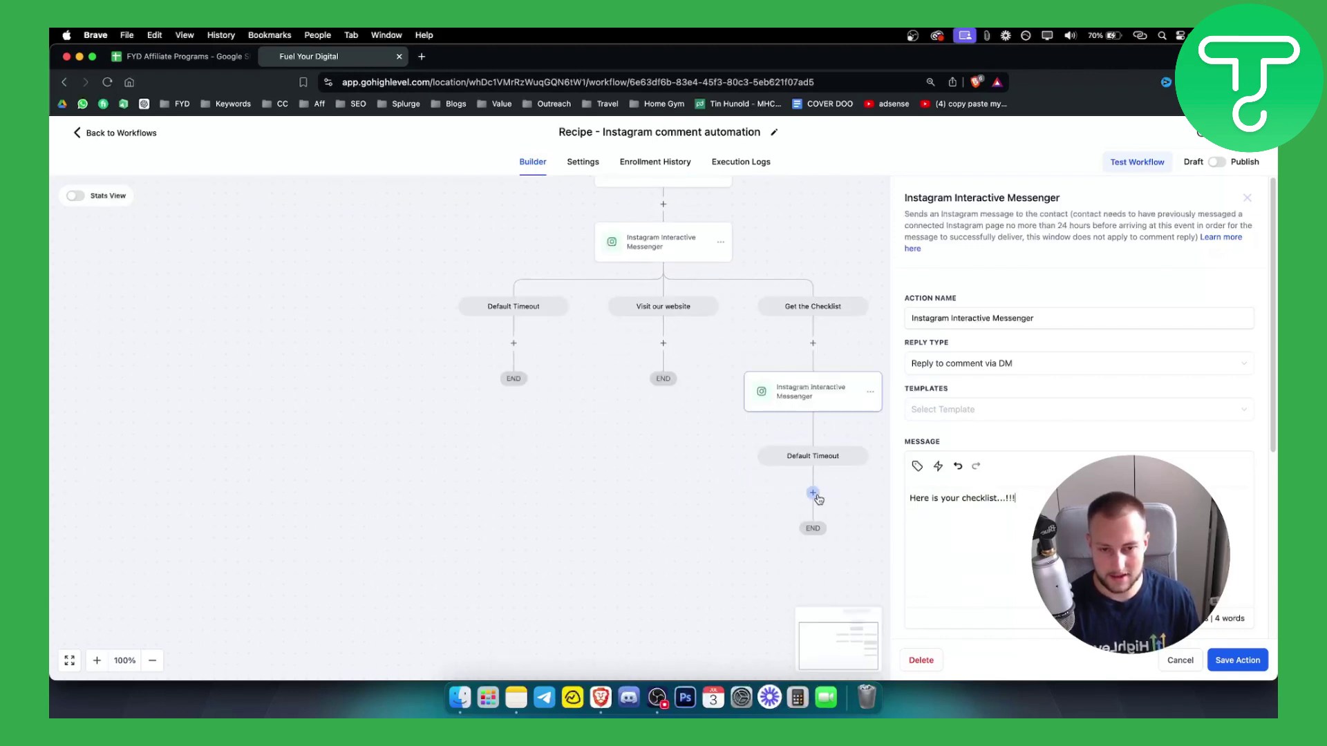
left_click(1253, 198)
scroll(728, 467, "up", 9)
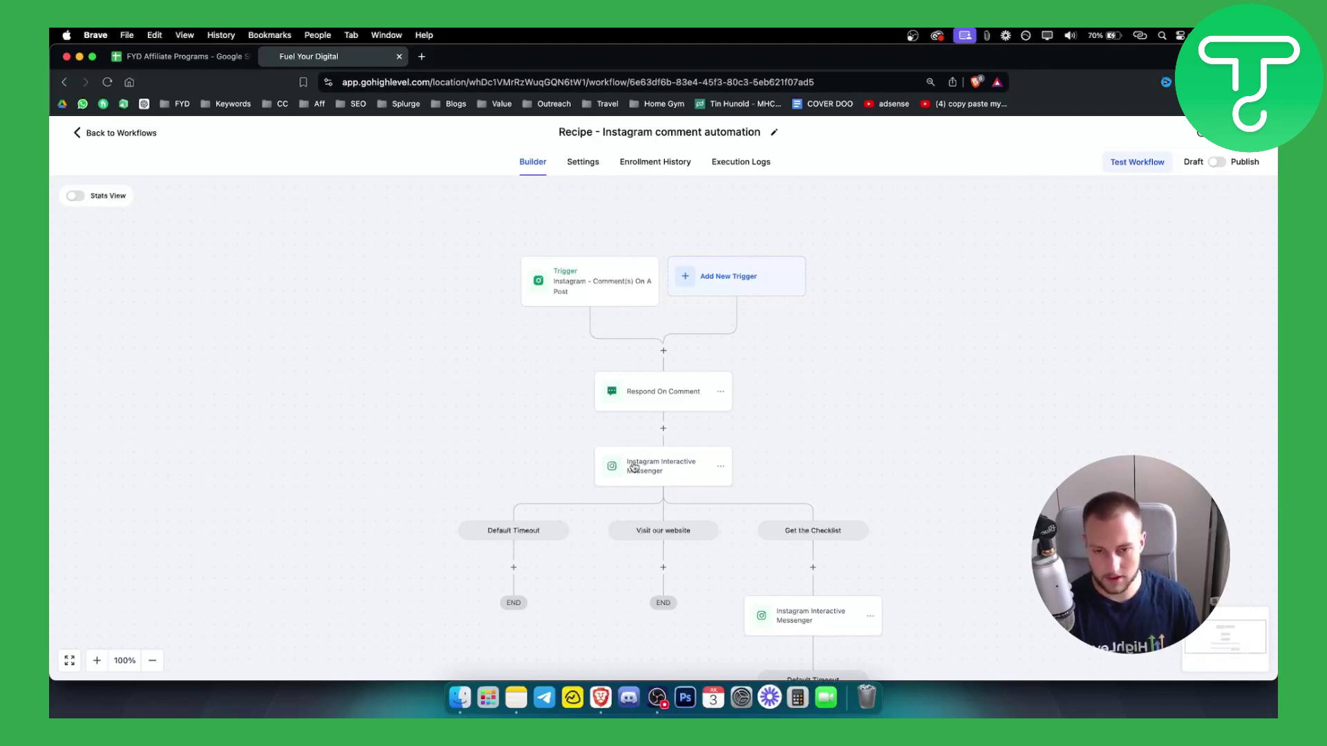
Step: Delete the Respond On Comment action from the workflow
left_click(719, 393)
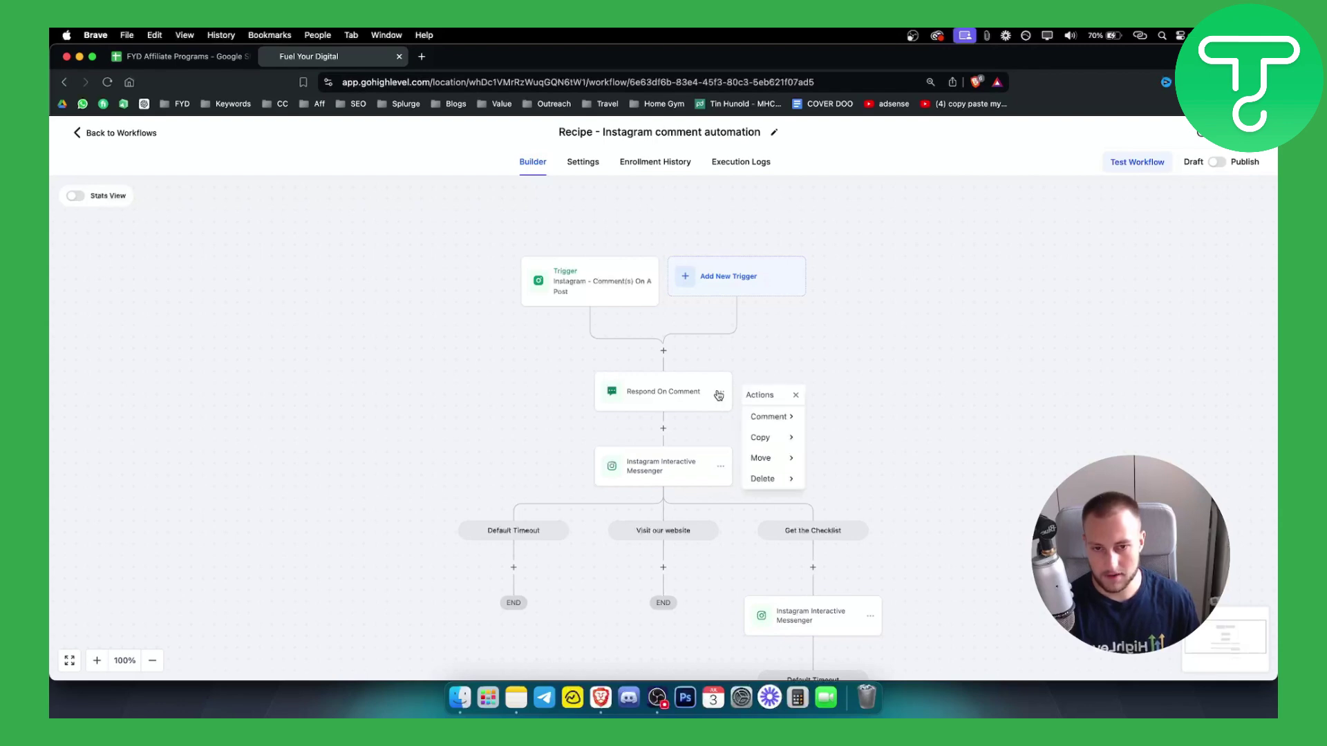
mouse_move(773, 479)
left_click(852, 416)
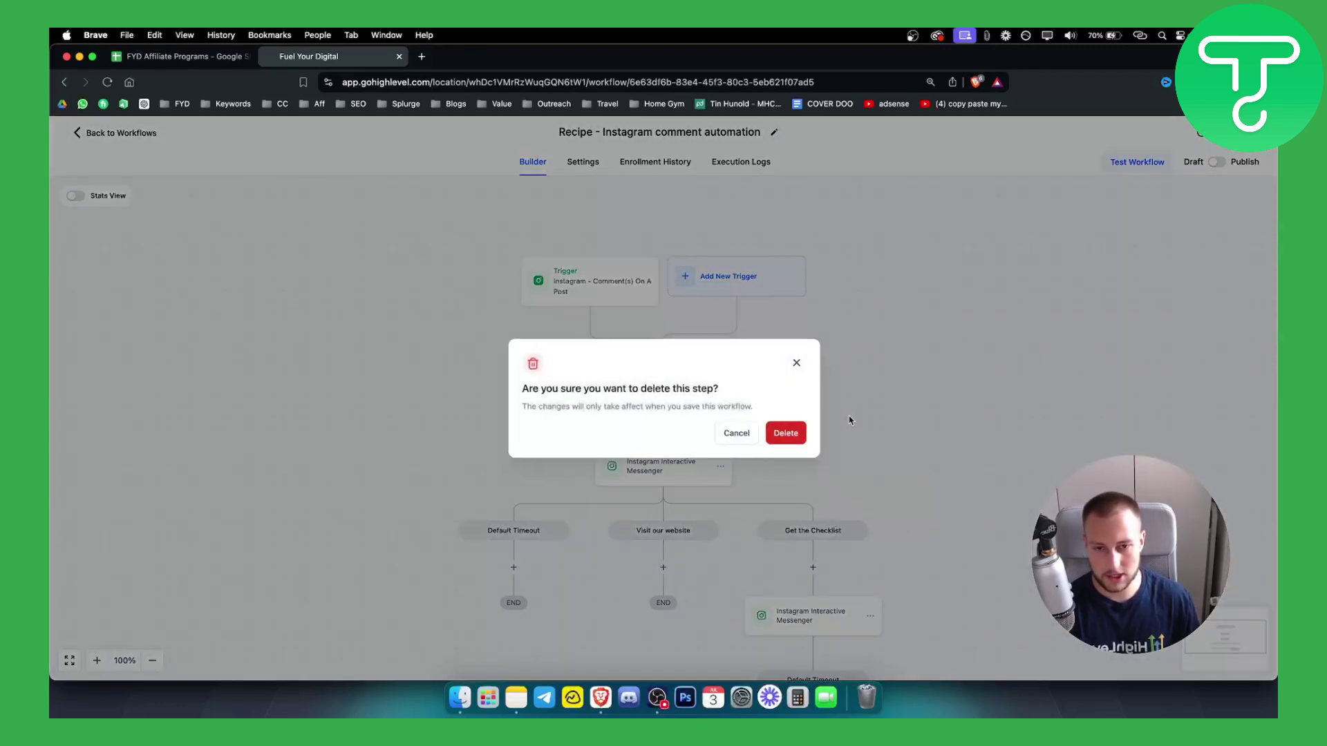
left_click(788, 433)
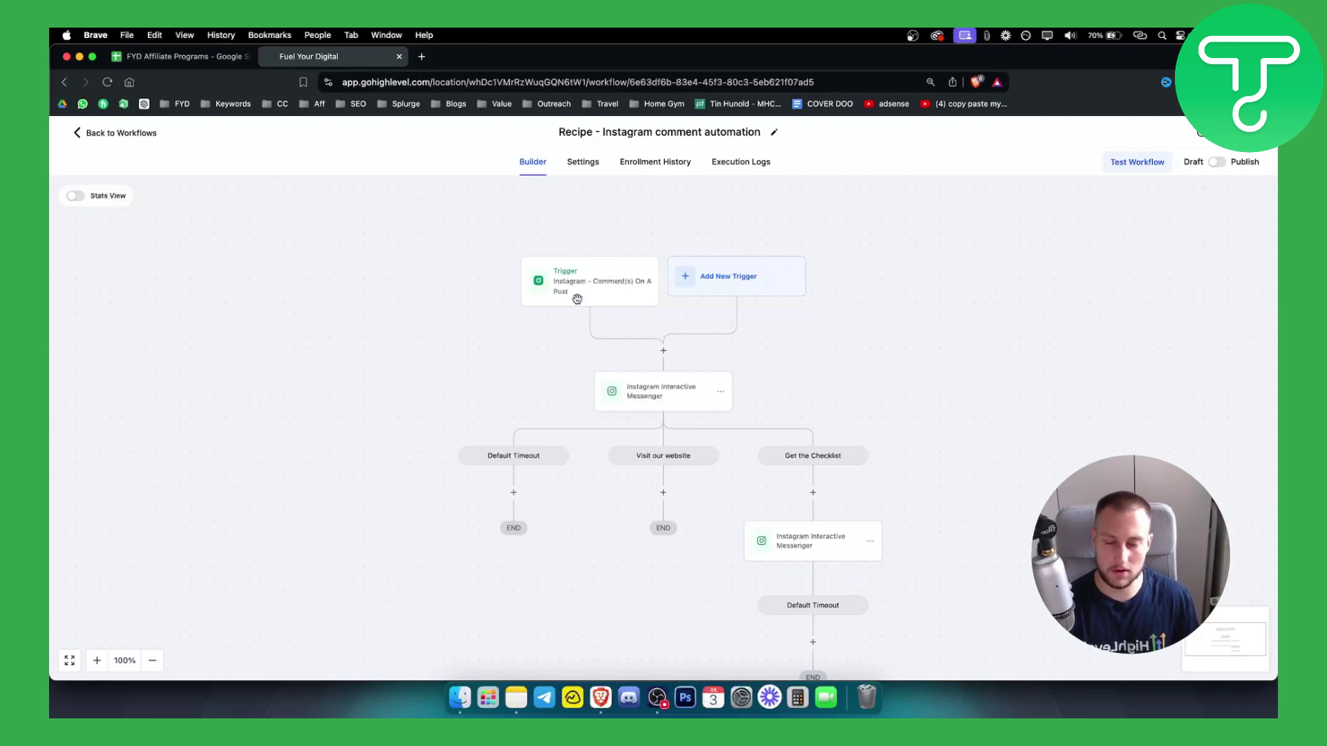
Step: Leave the workflow without saving and review the Facebook and Instagram connection in the sub-account's Integrations settings
left_click(78, 136)
left_click(779, 433)
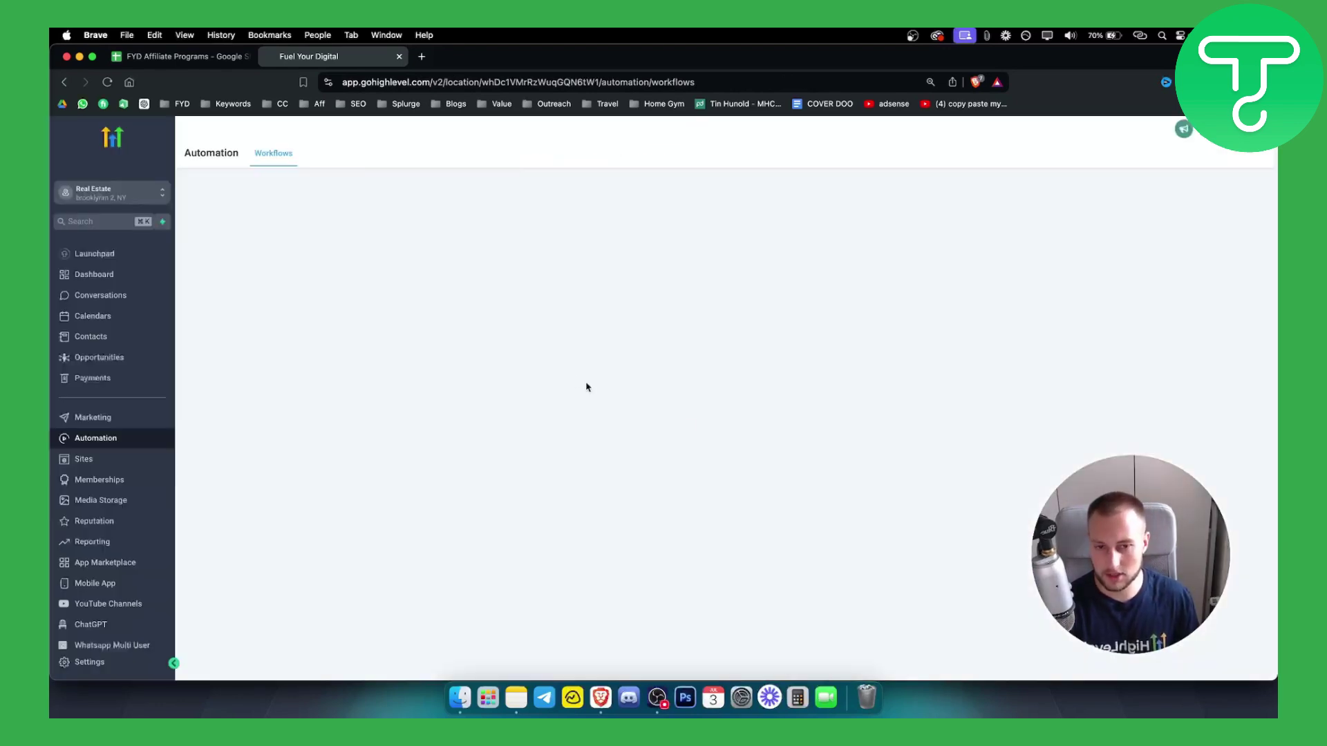
left_click(115, 663)
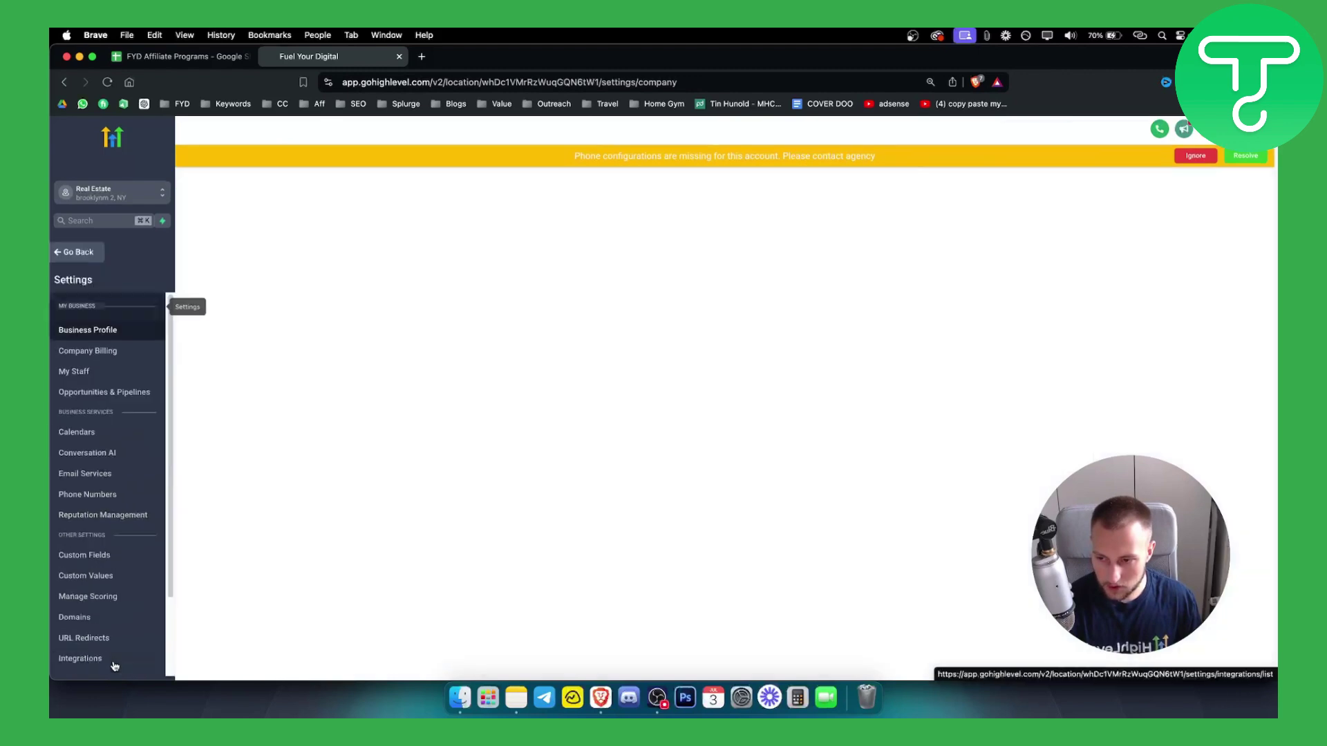
scroll(96, 574, "down", 3)
left_click(93, 563)
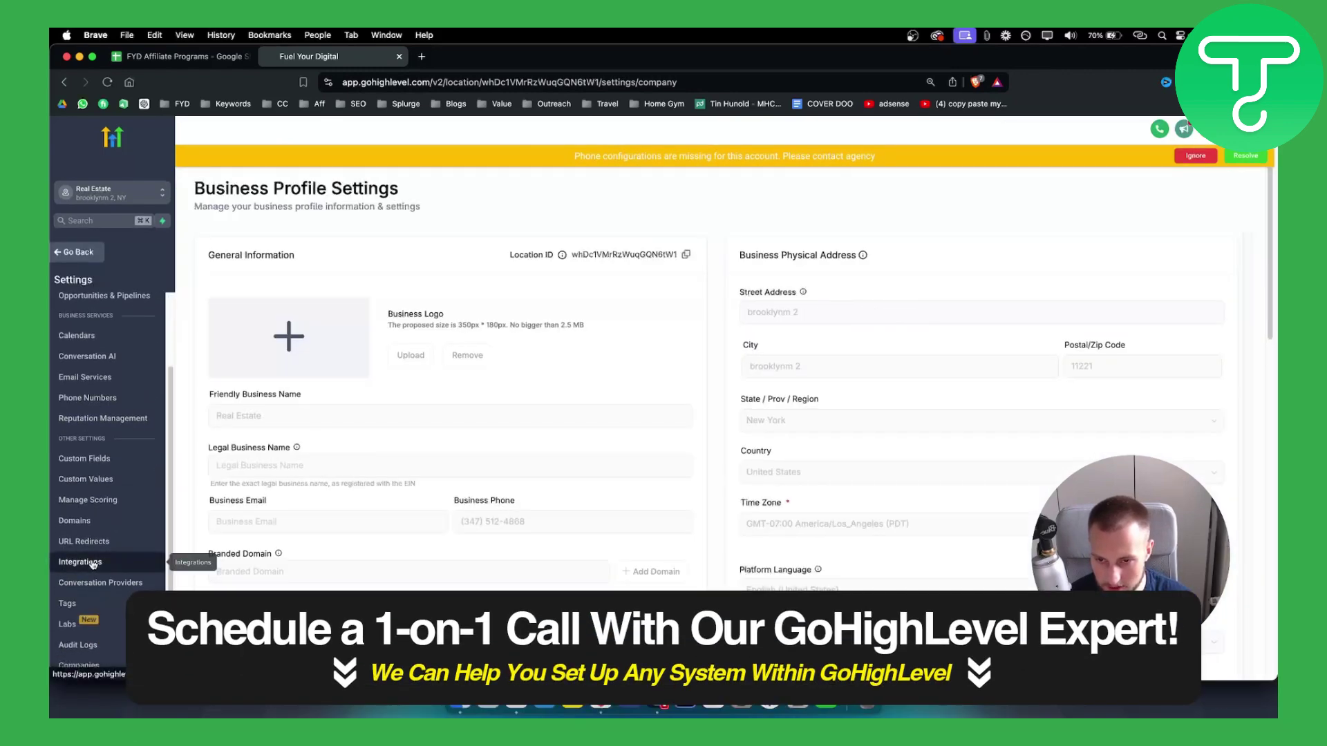
scroll(817, 589, "down", 2)
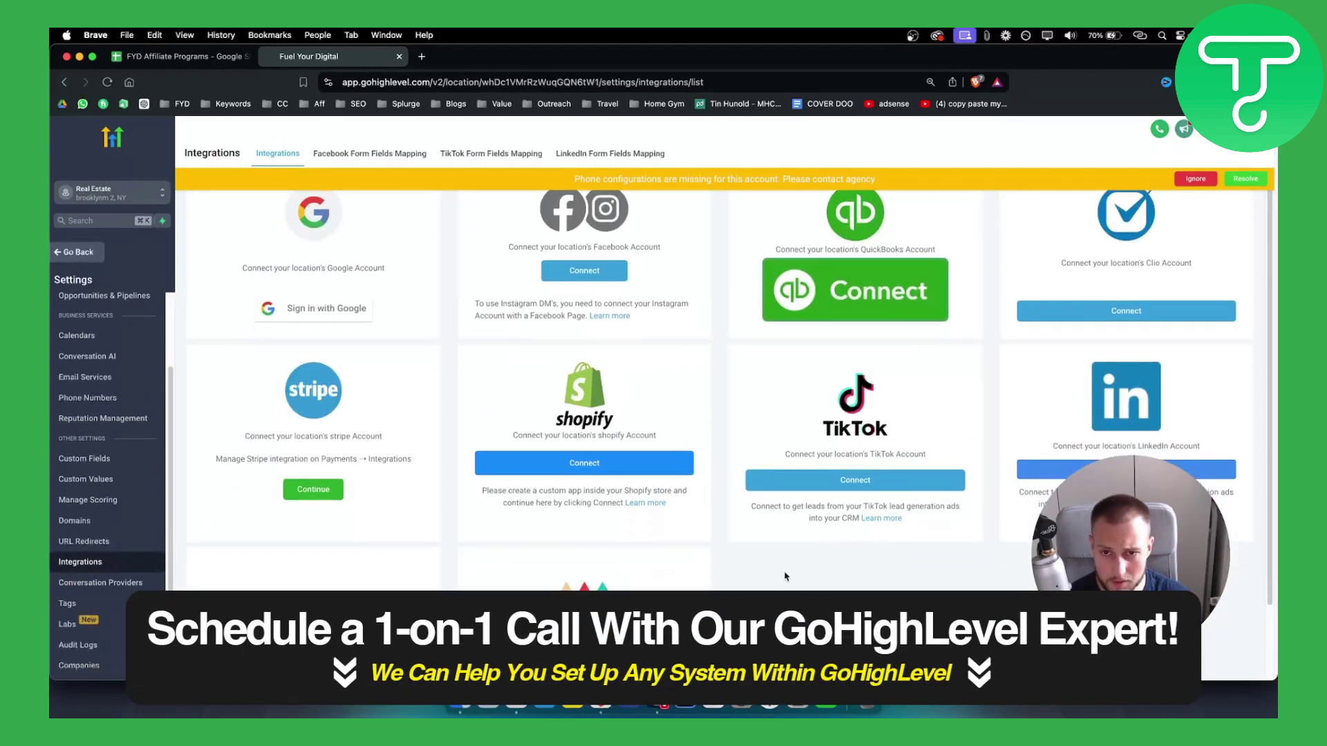
scroll(705, 442, "up", 2)
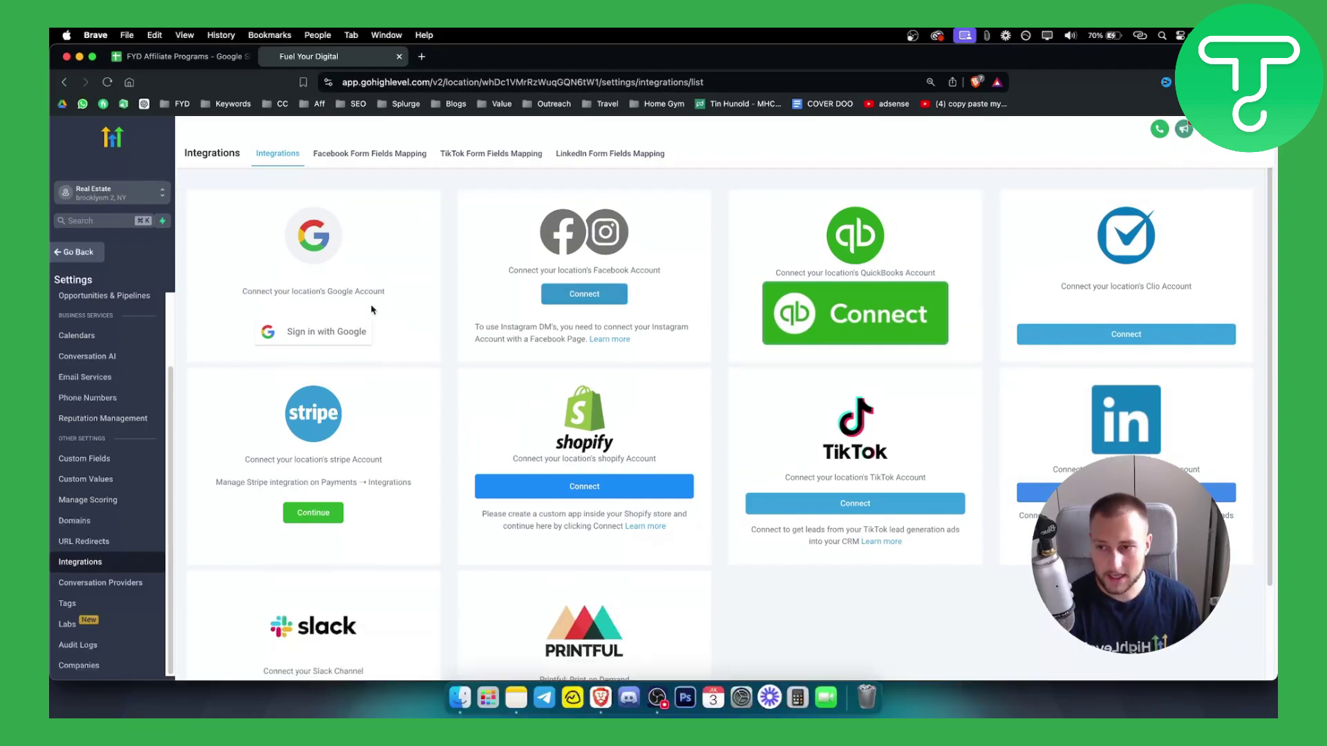
Step: Reopen the Instagram comment automation workflow and check the page choices for the trigger's "Page Is" filter, leaving it unset
left_click(76, 253)
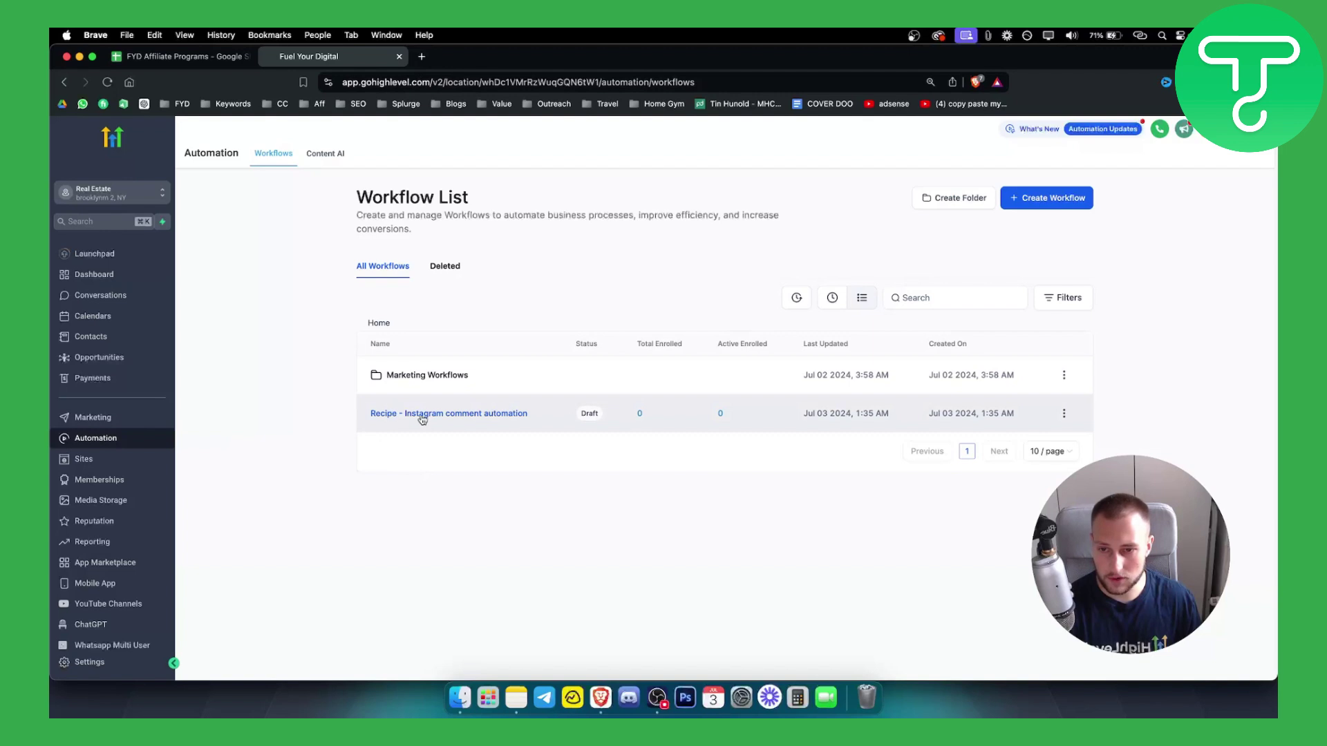
left_click(435, 414)
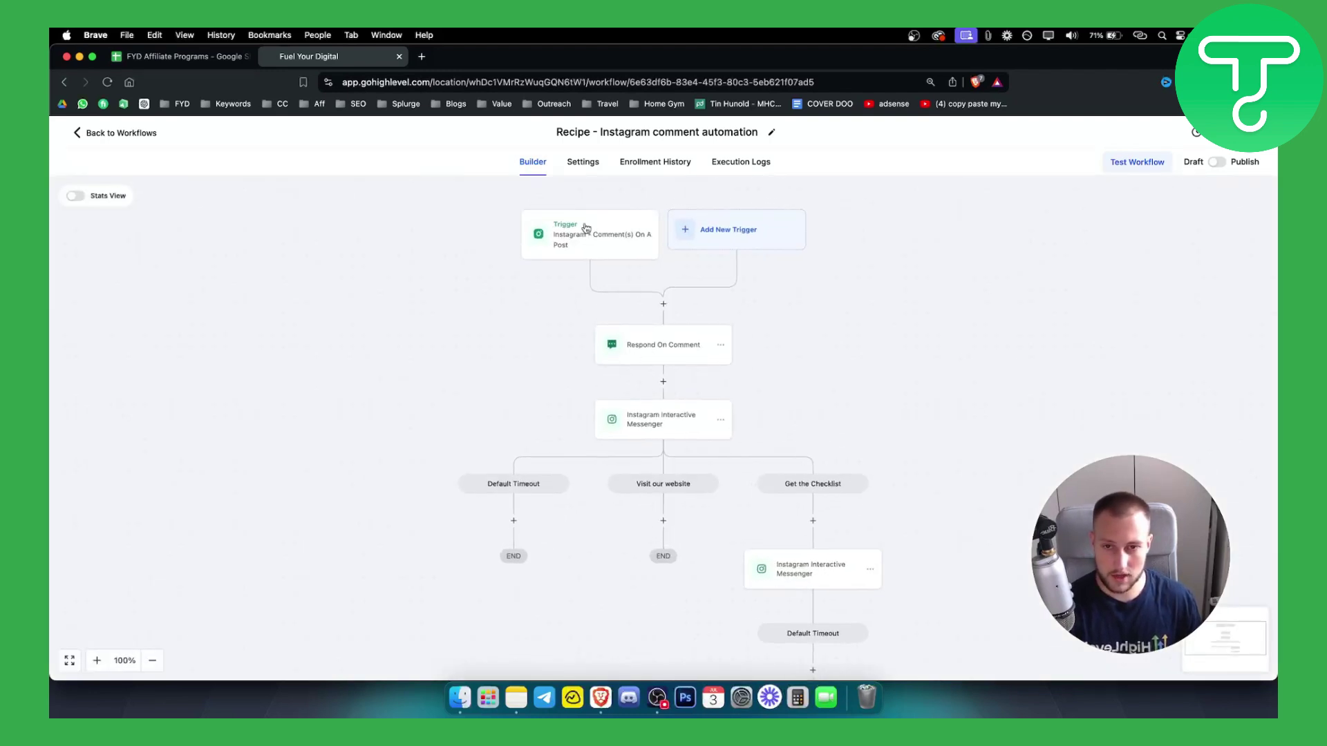
left_click(585, 228)
left_click(1099, 391)
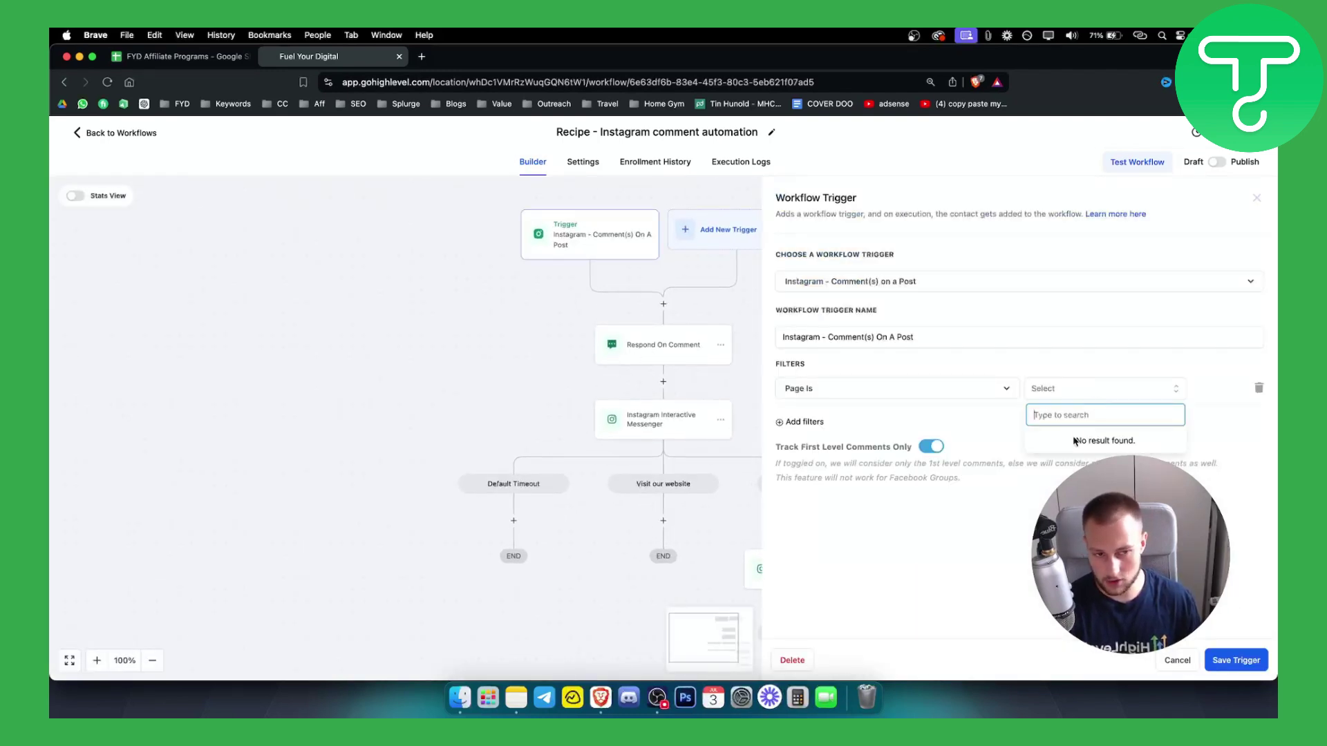
left_click(1257, 198)
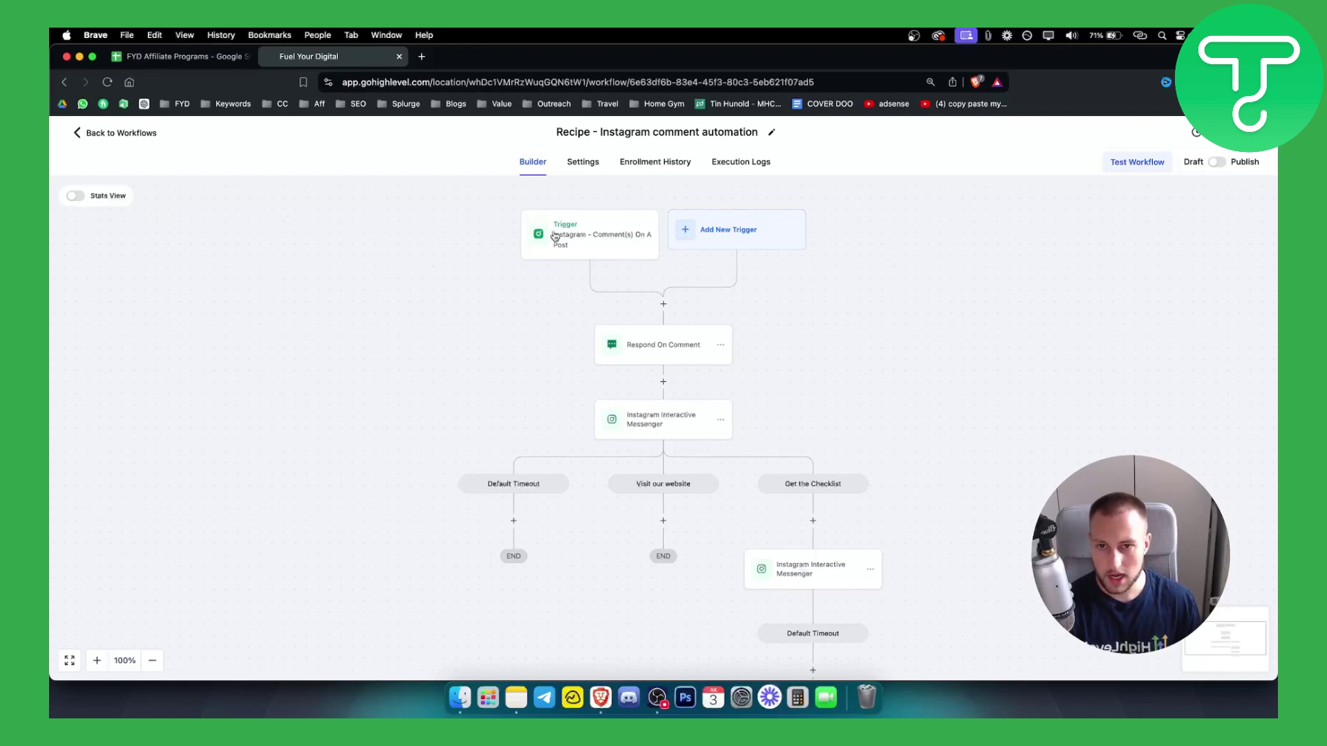
Step: Return to the workflow list, dismiss the phone configuration warning, and examine the "Recipe - Facebook comment automation" template among the recipes
left_click(90, 142)
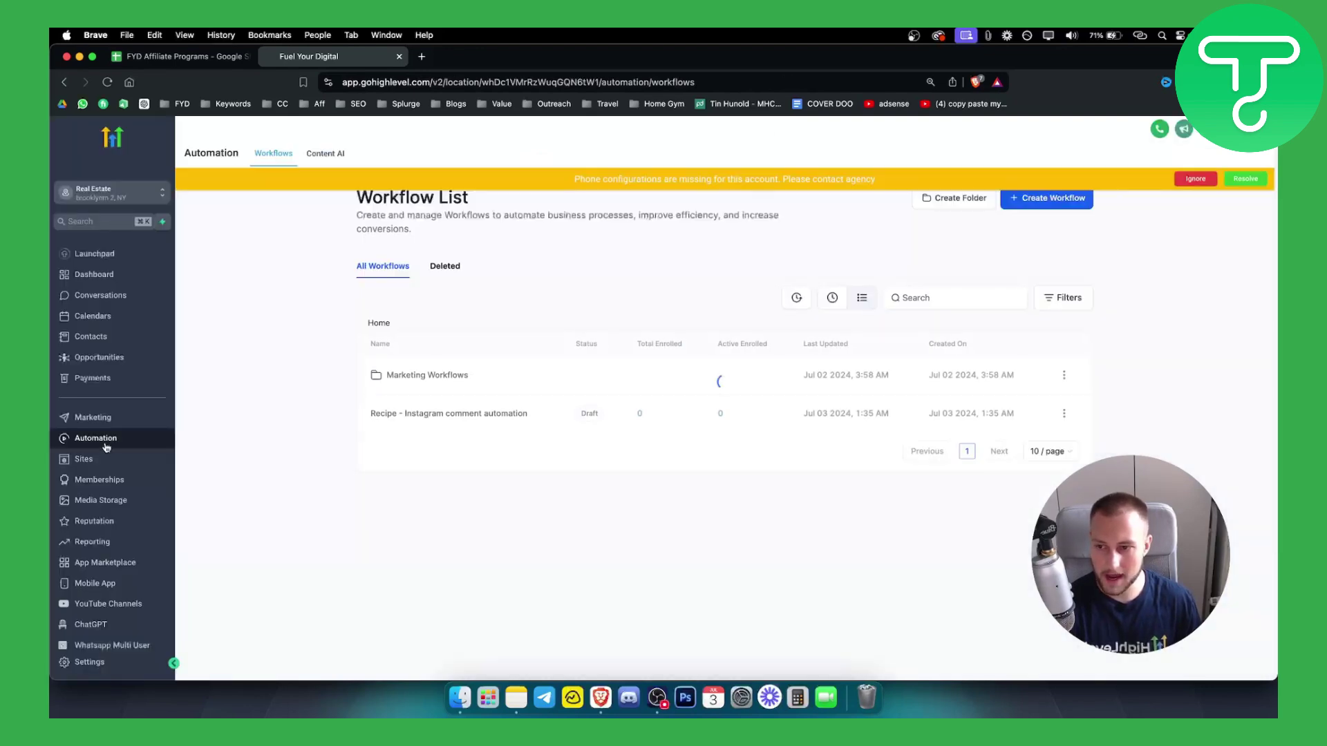
left_click(1065, 204)
left_click(1185, 179)
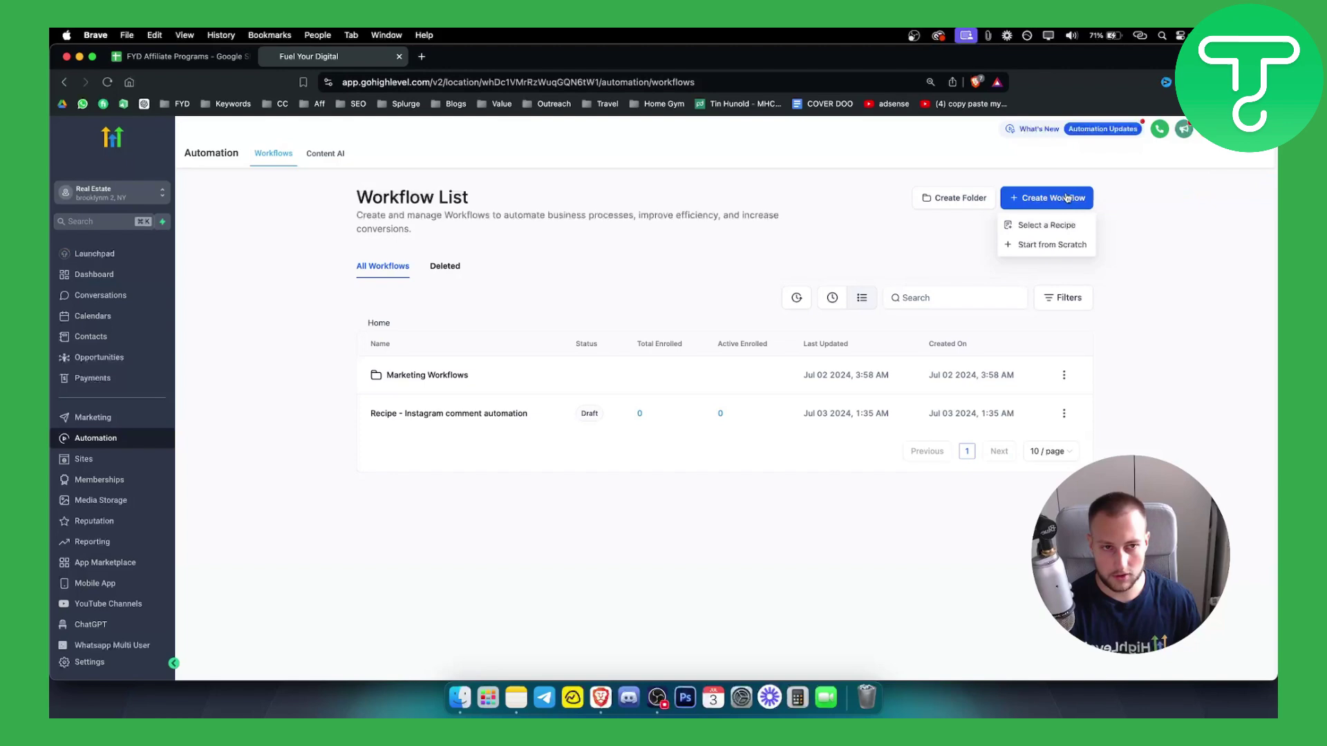
left_click(1046, 225)
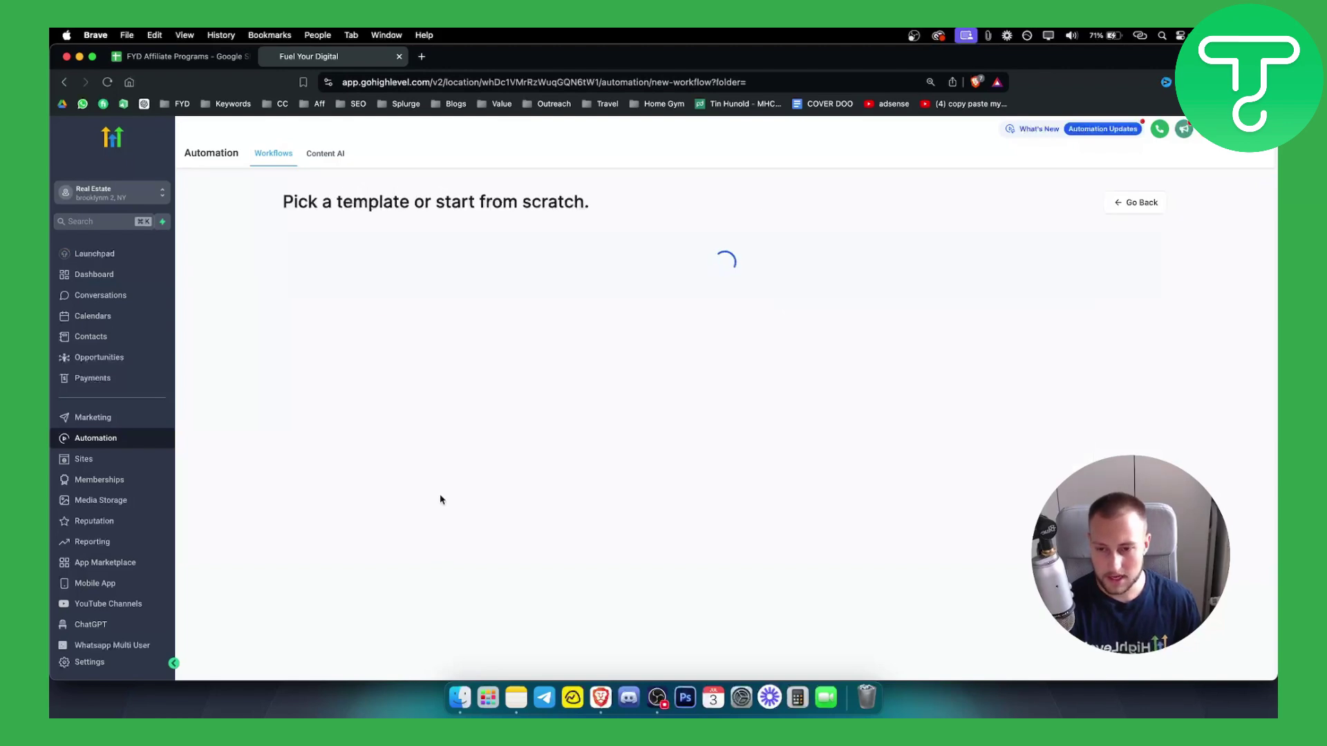
scroll(417, 512, "down", 1)
triple_click(367, 531)
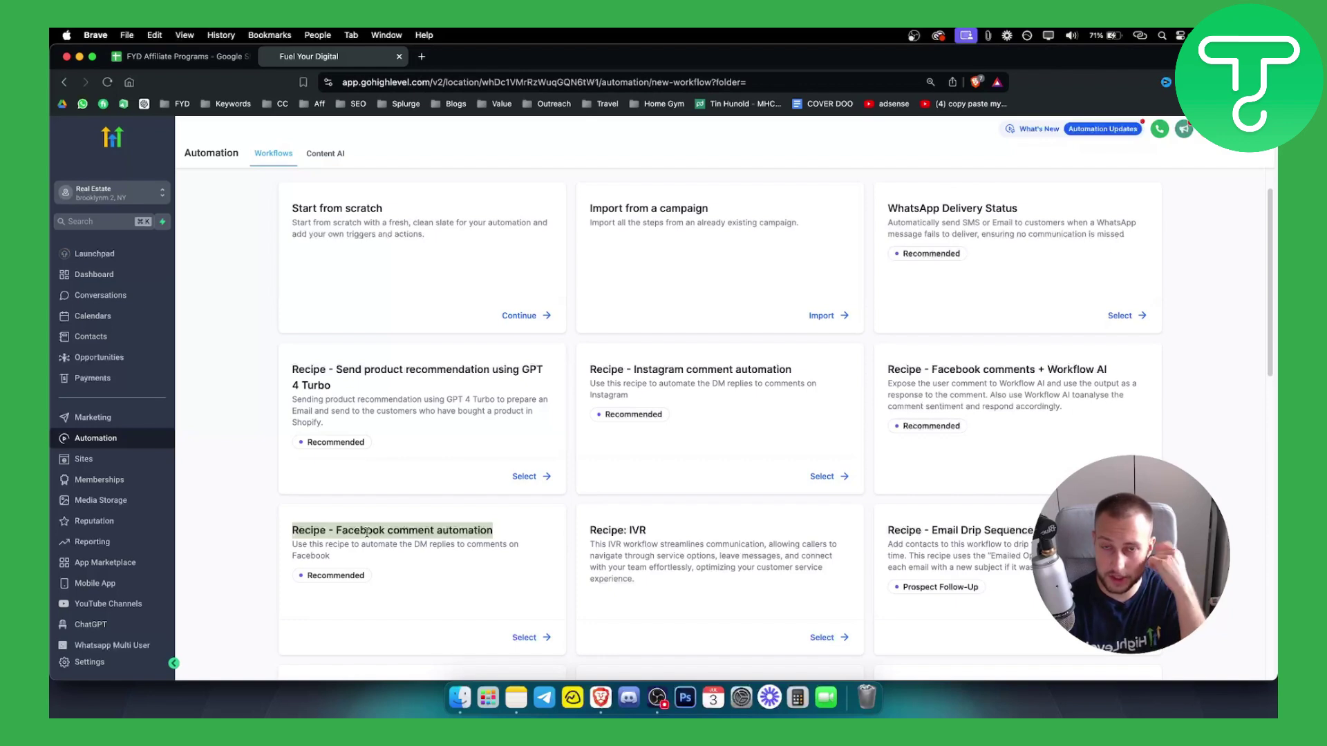
left_click(358, 531, "shift")
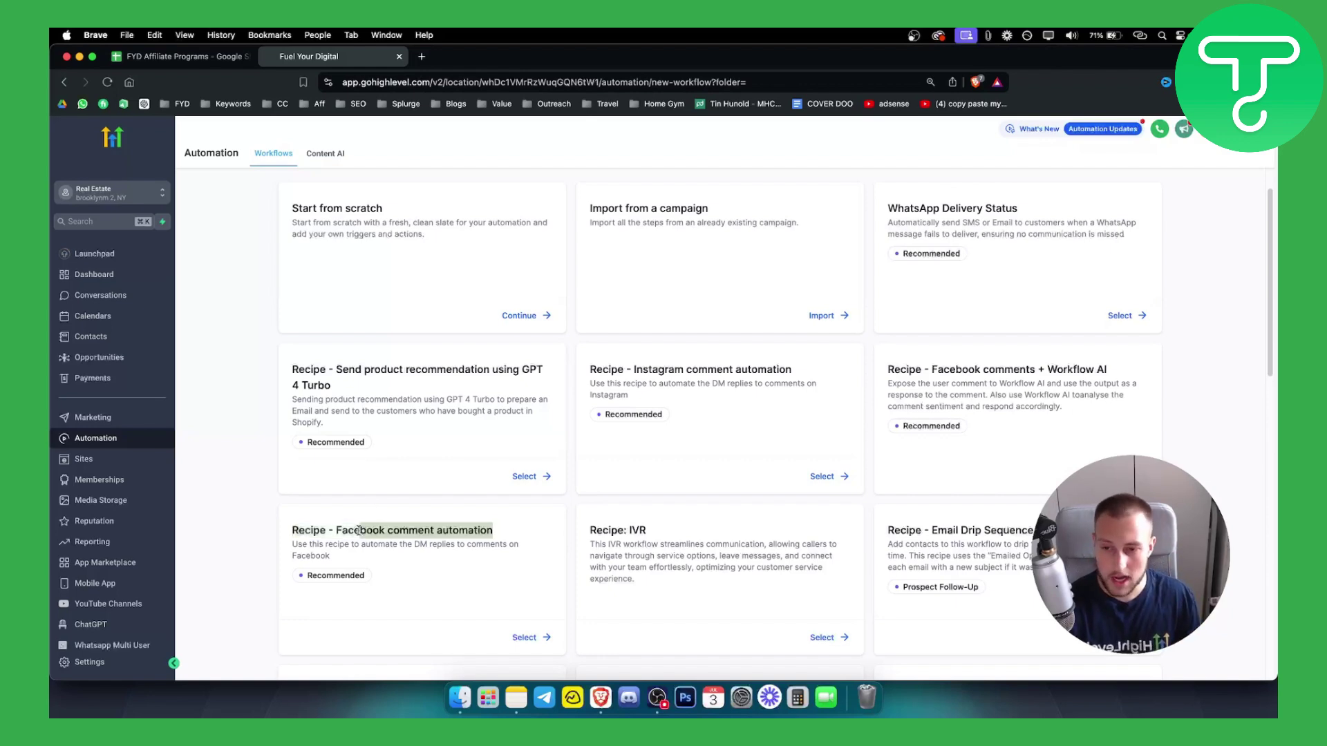
left_click(286, 527)
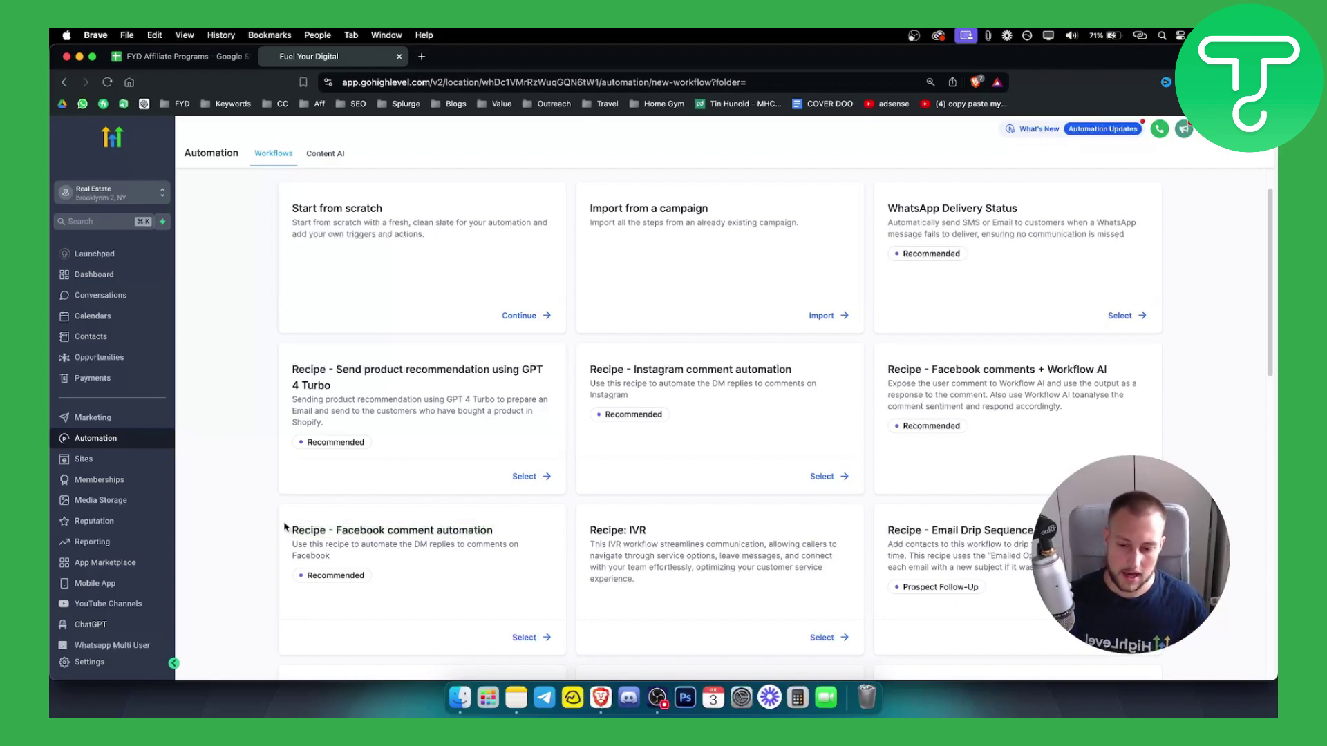